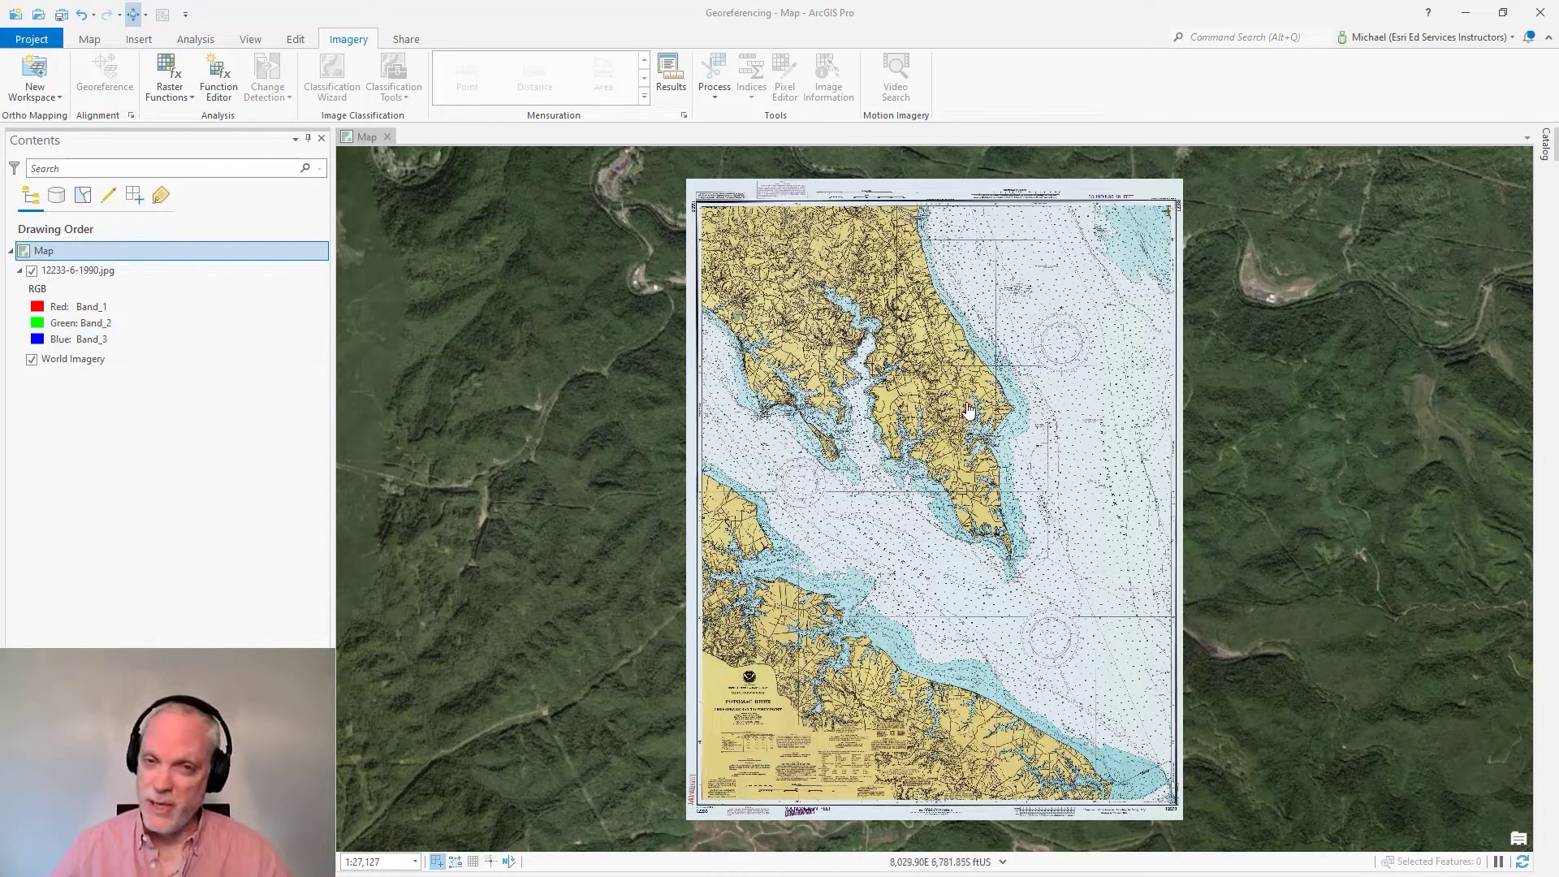
Check the map properties and the chart layer's Unknown coordinate system without changes
double_click(61, 250)
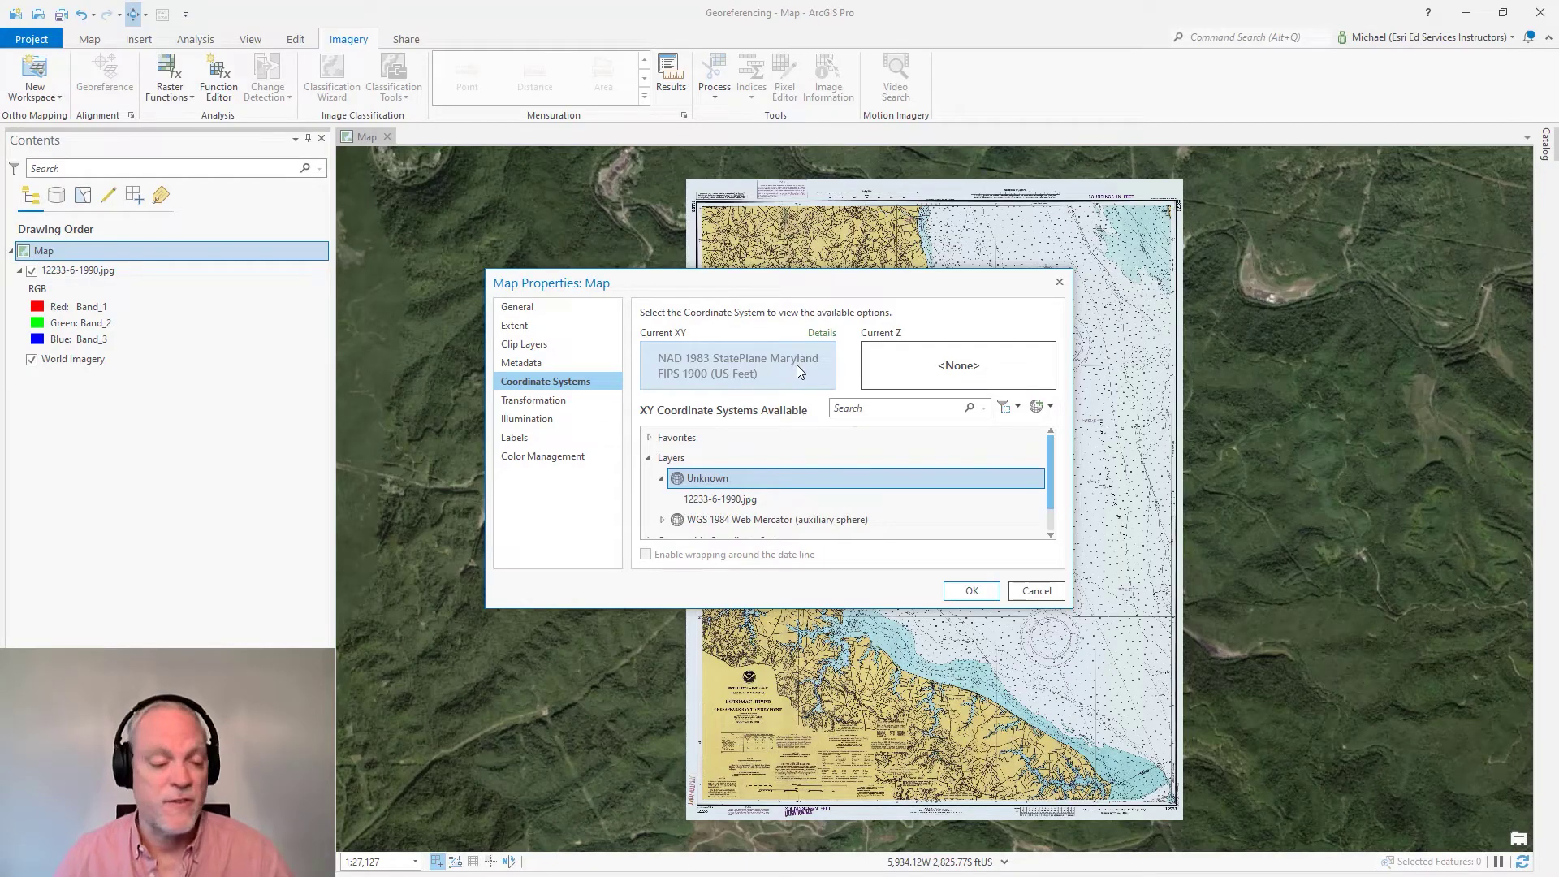
left_click(758, 508)
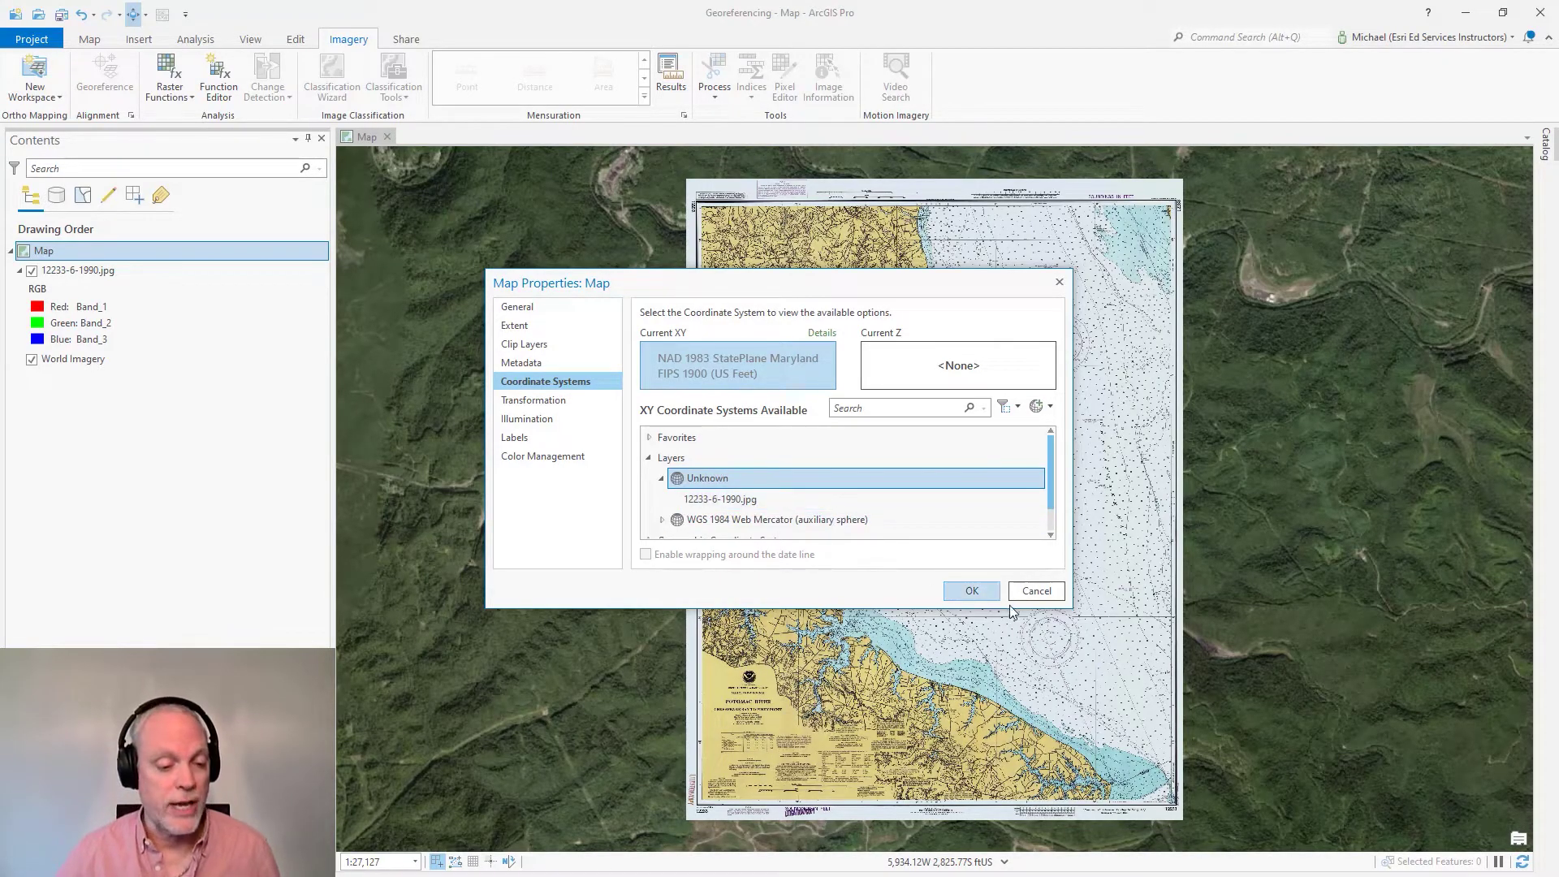
left_click(1050, 596)
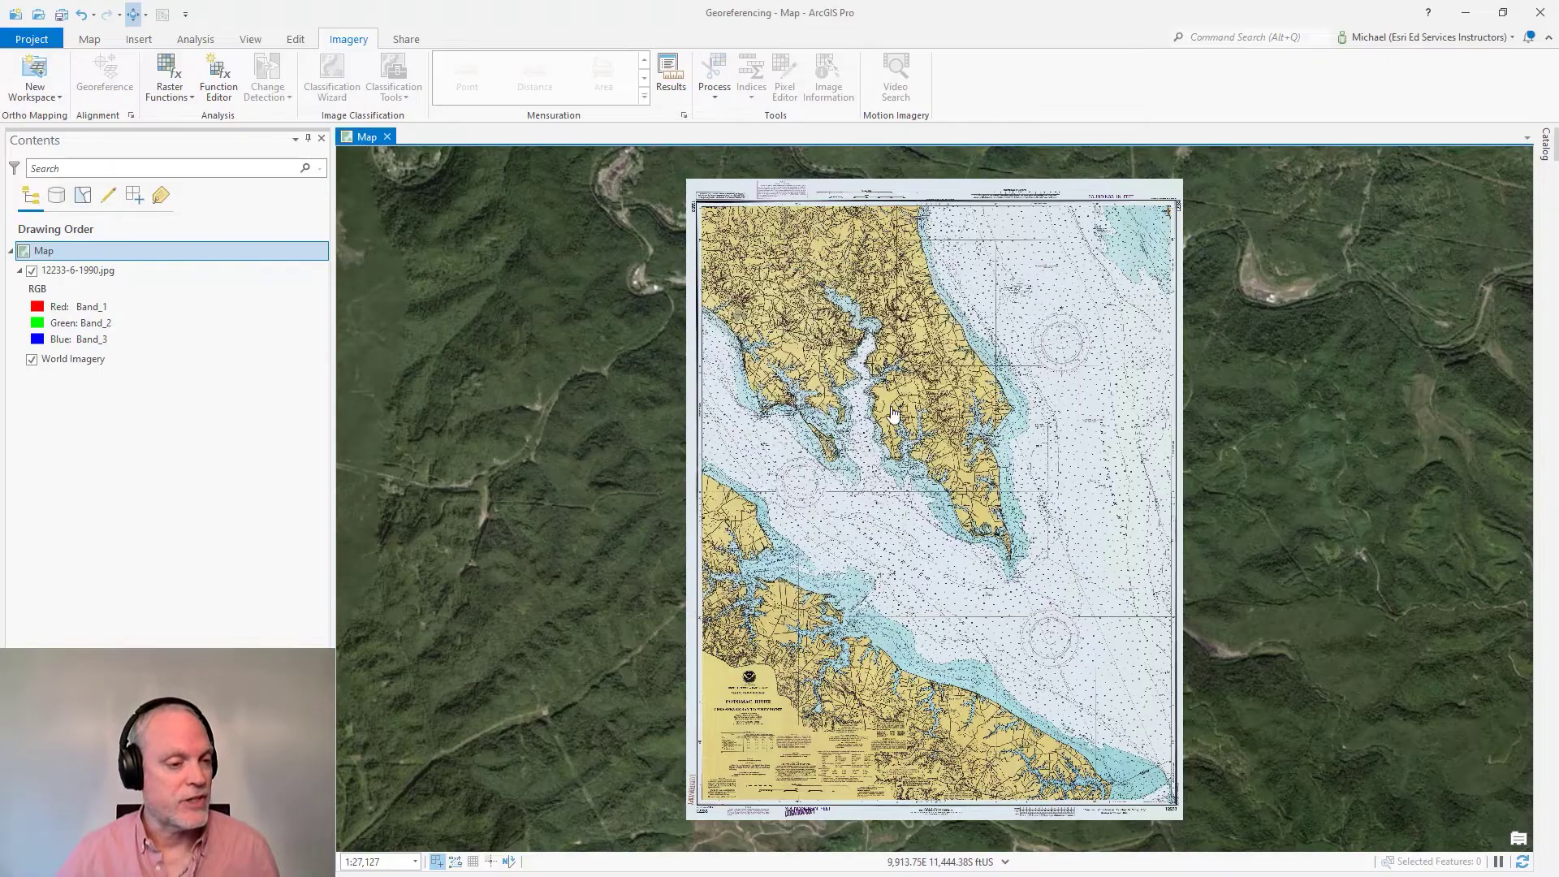
Zoom into the chart's top-left corner and select the 12233-6-1990.jpg layer
scroll(705, 203, "up", 4)
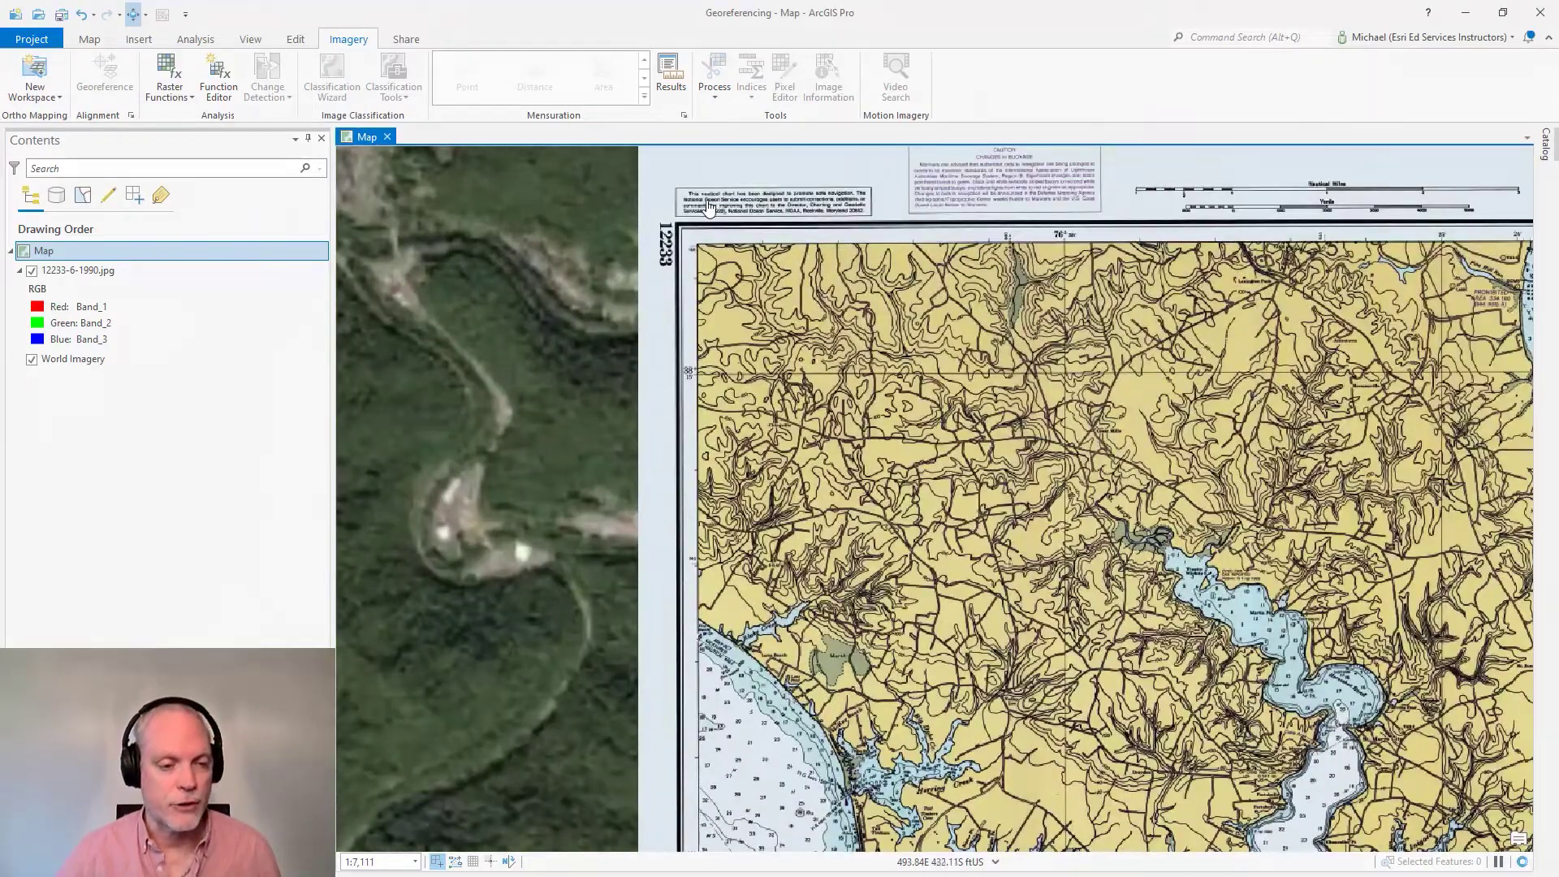
scroll(708, 205, "up", 2)
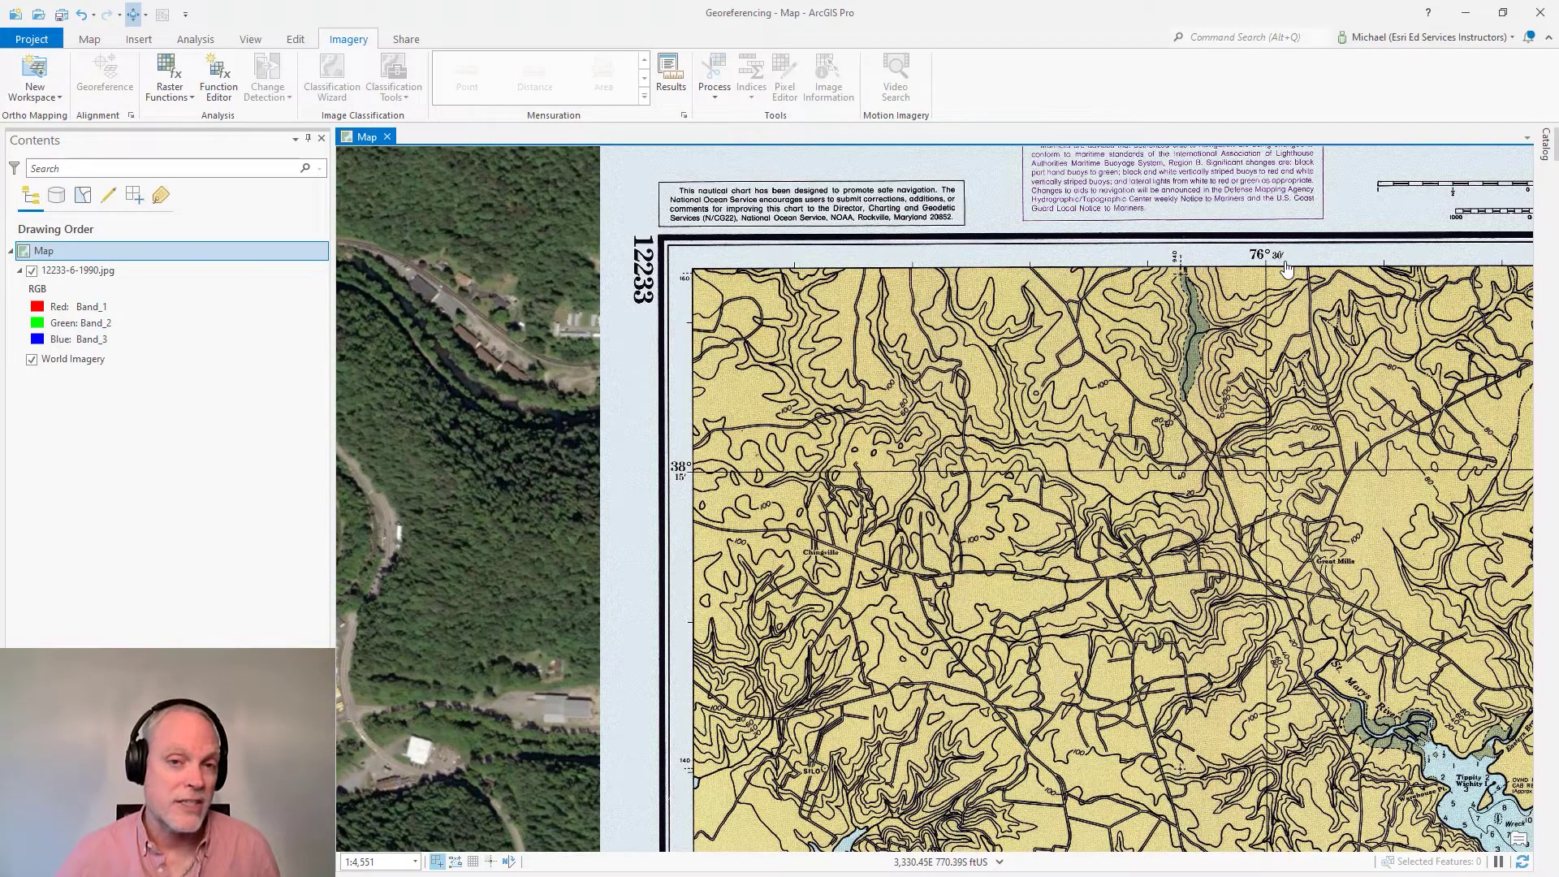
left_click(692, 473)
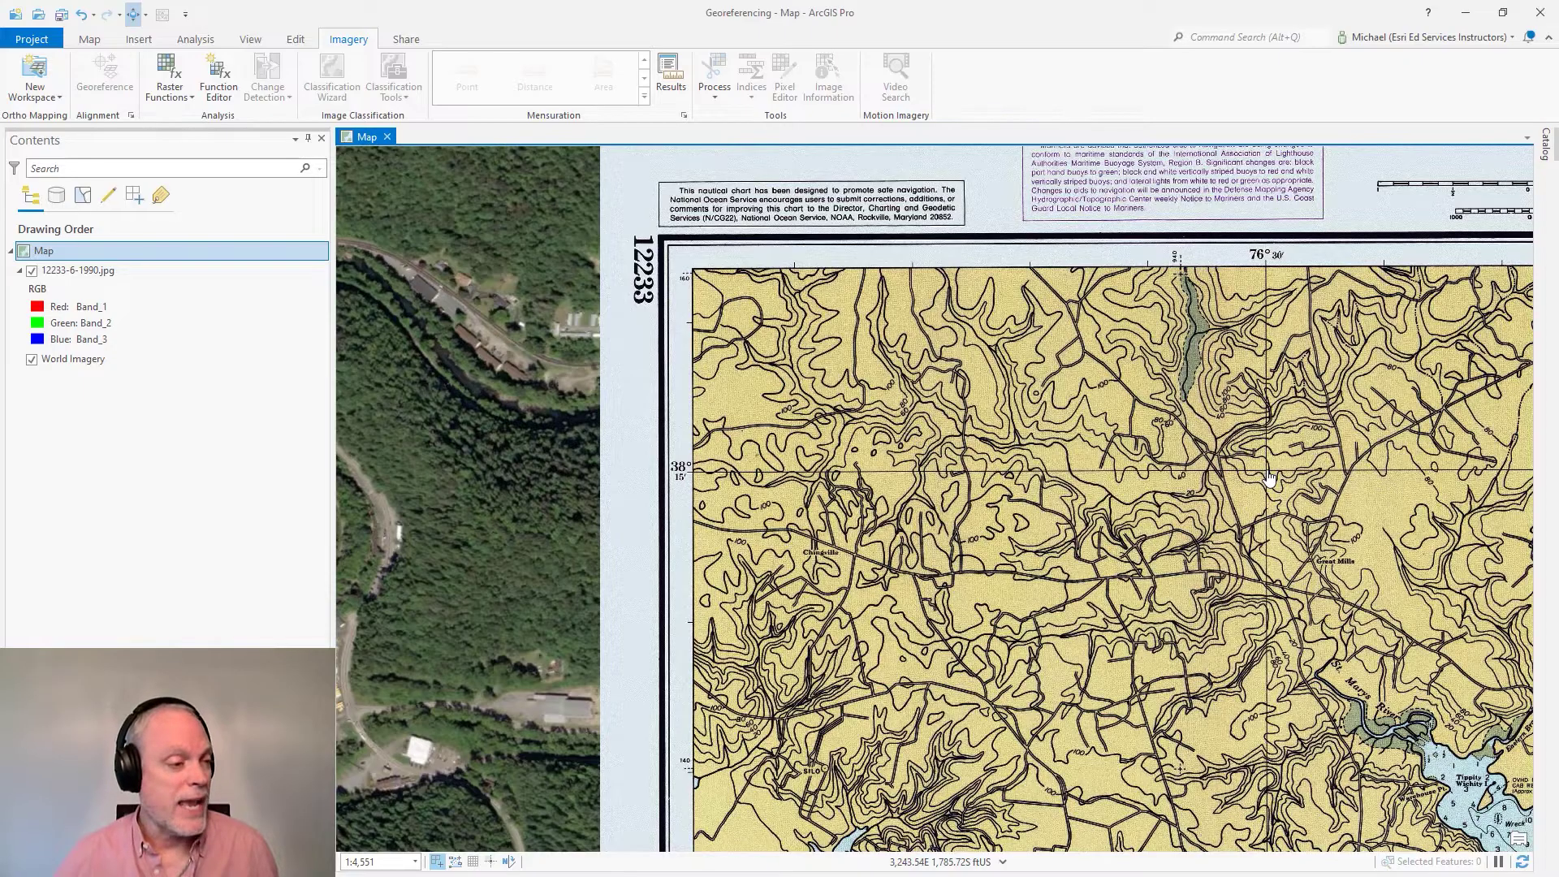
left_click(110, 275)
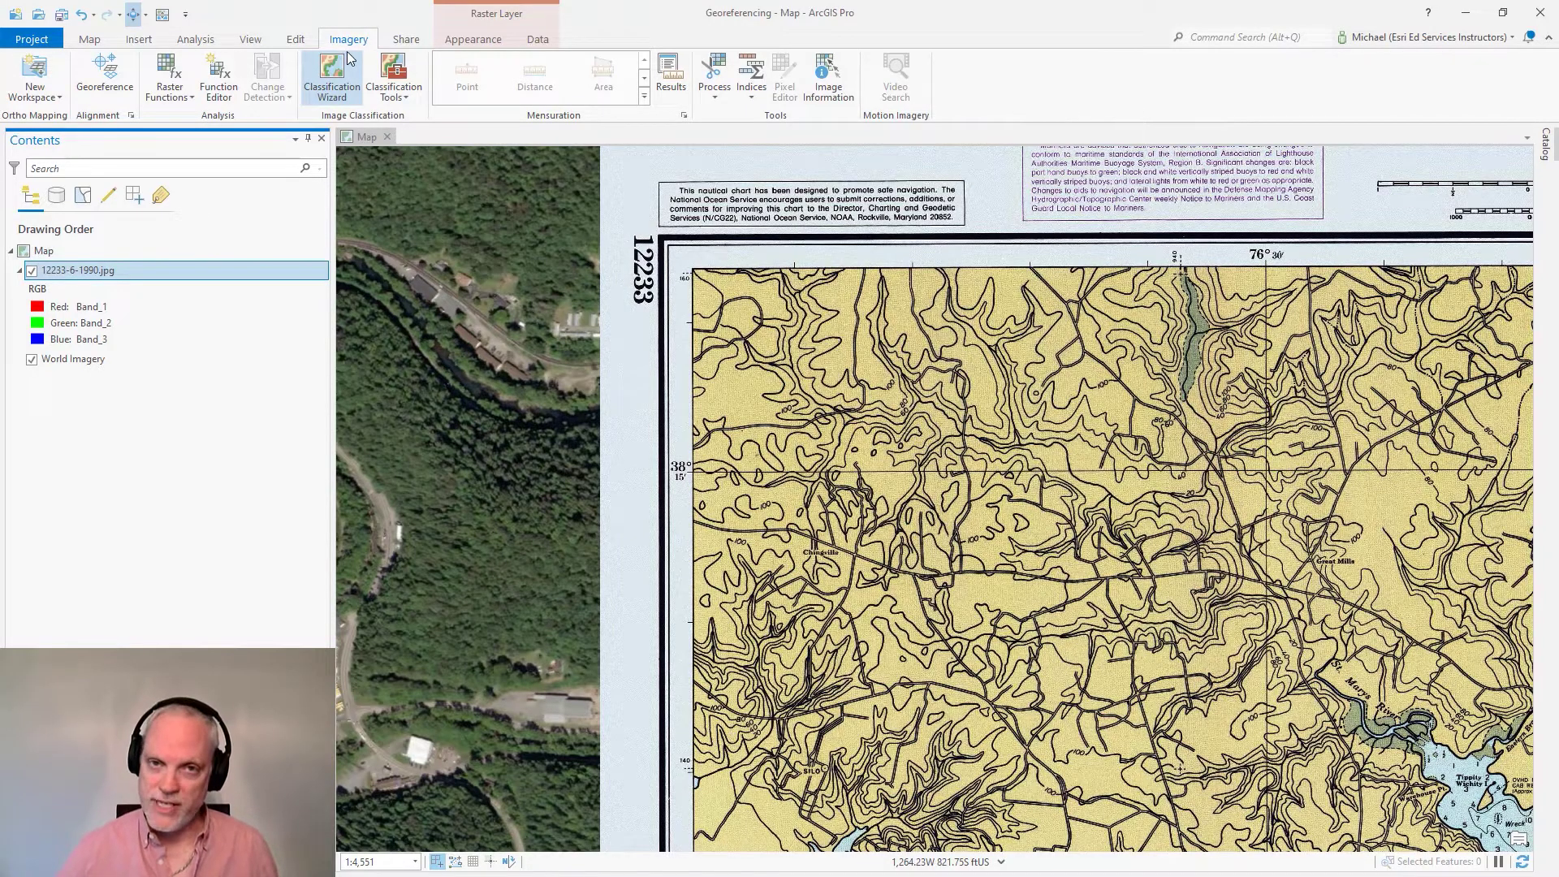
Start georeferencing the chart and place the first source point at the graticule intersection
left_click(112, 78)
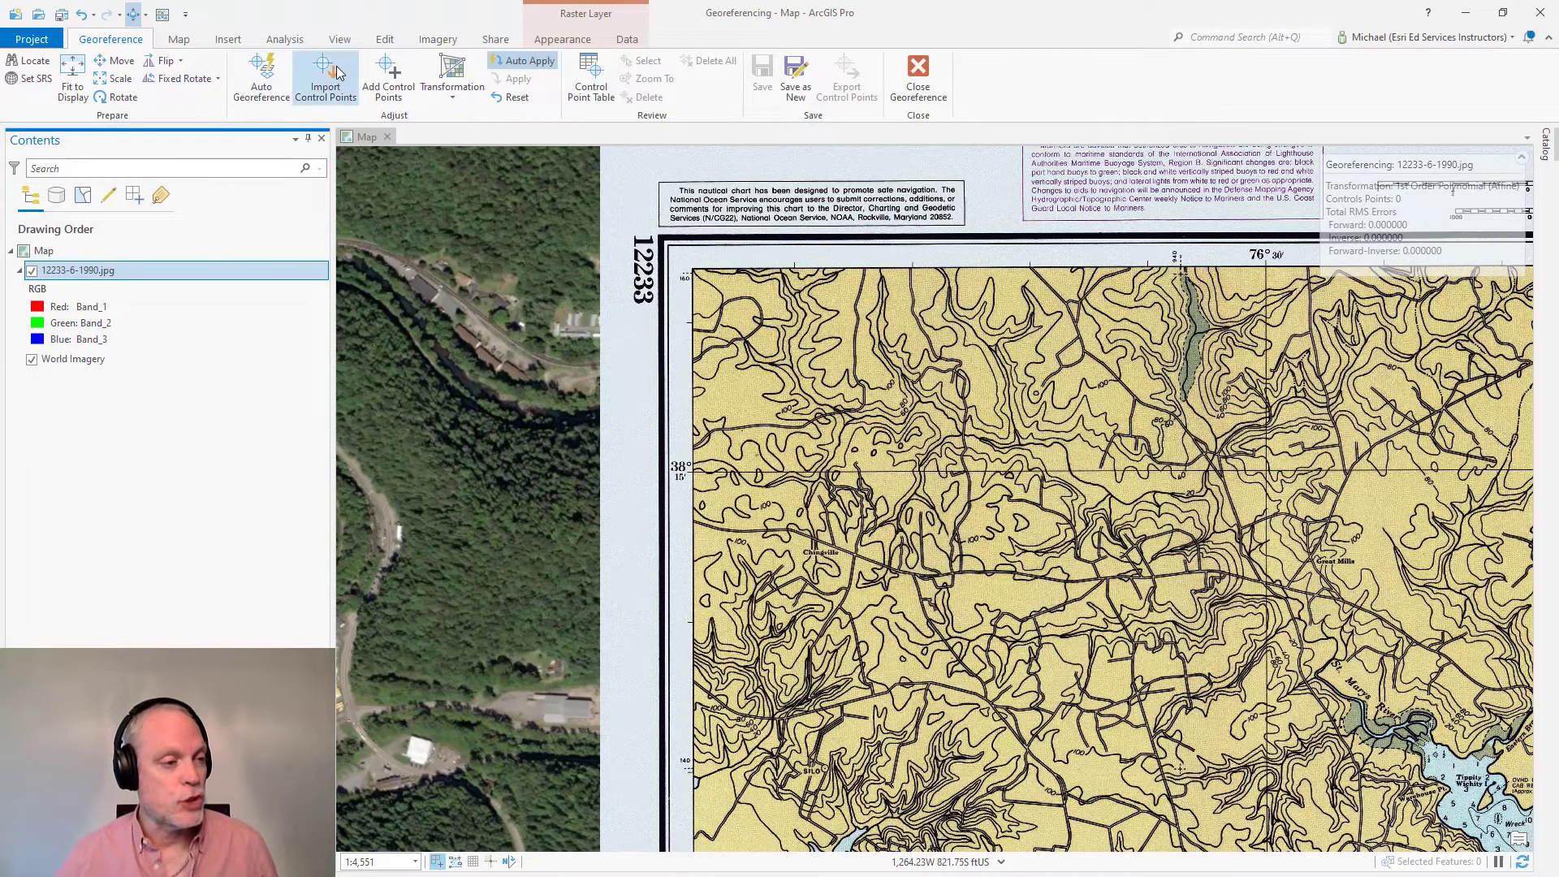
left_click(398, 70)
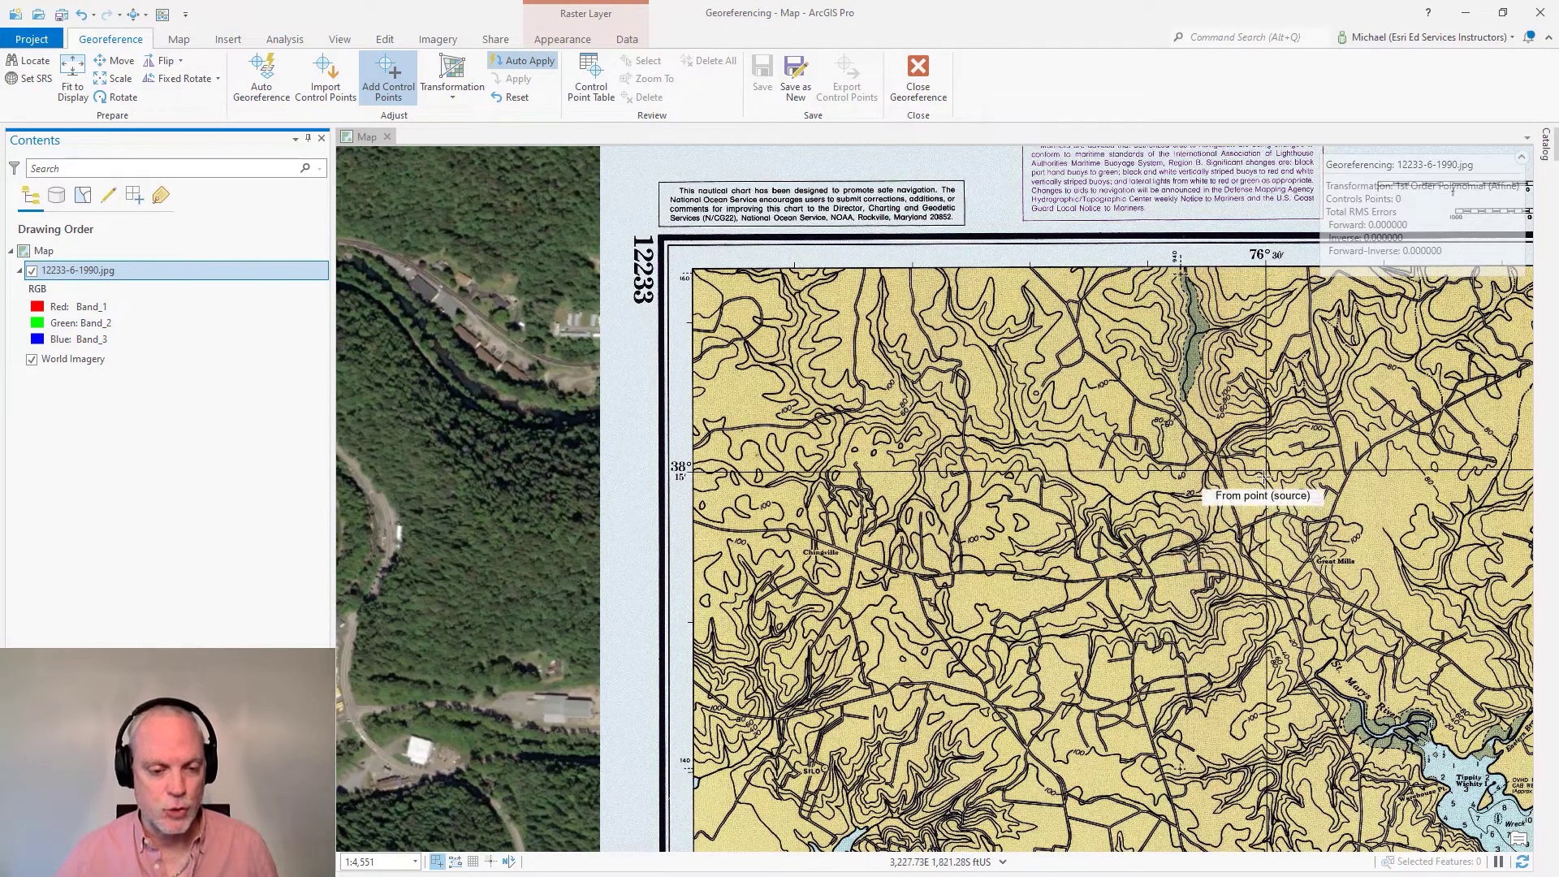
scroll(1267, 469, "up", 5)
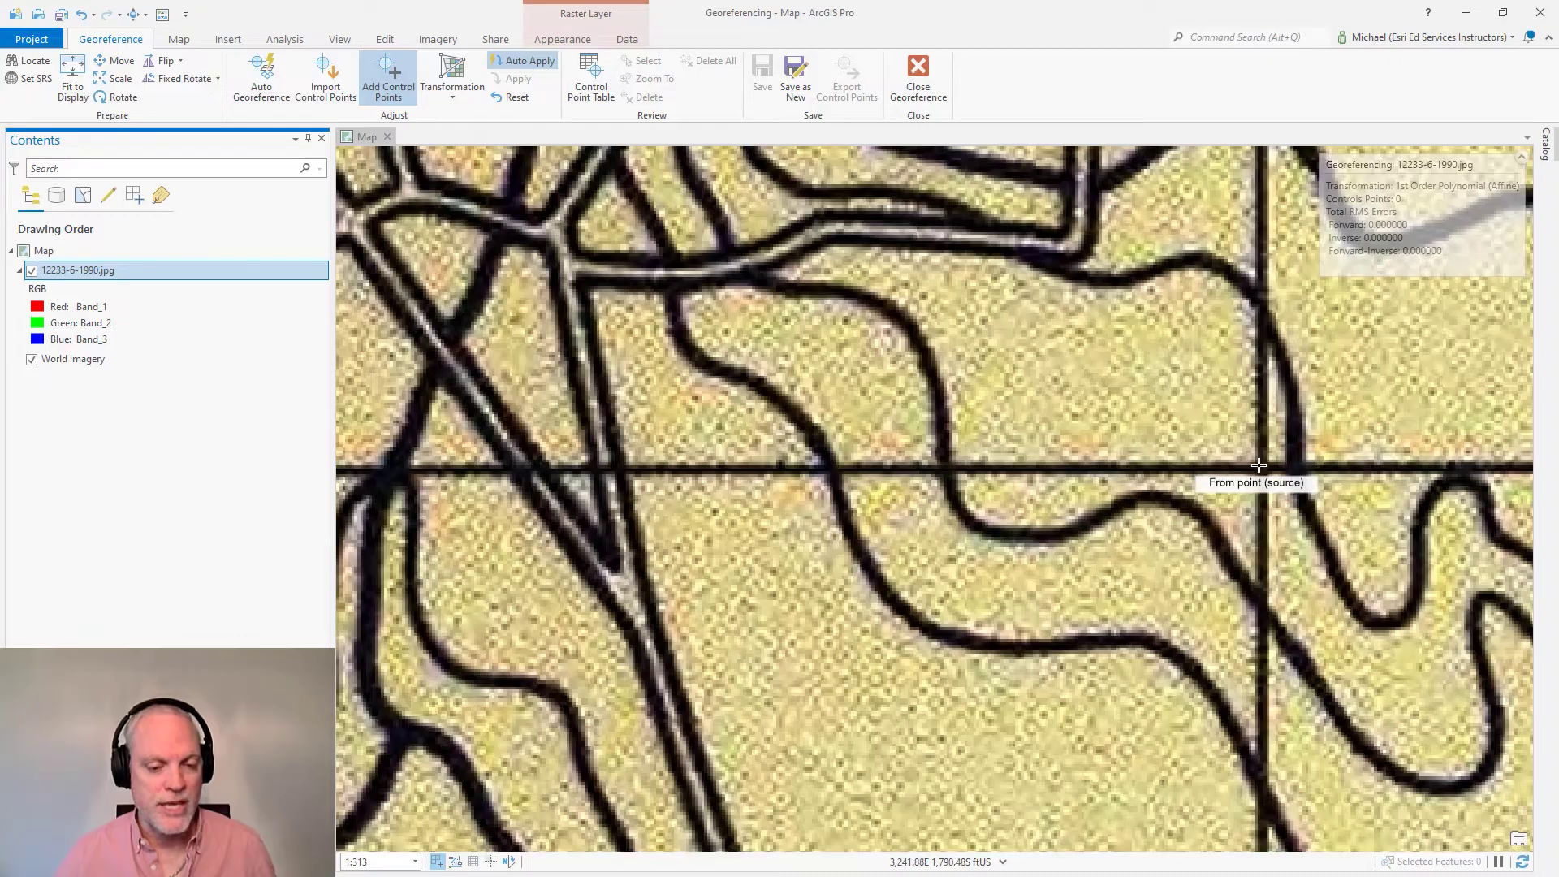
left_click(1260, 467)
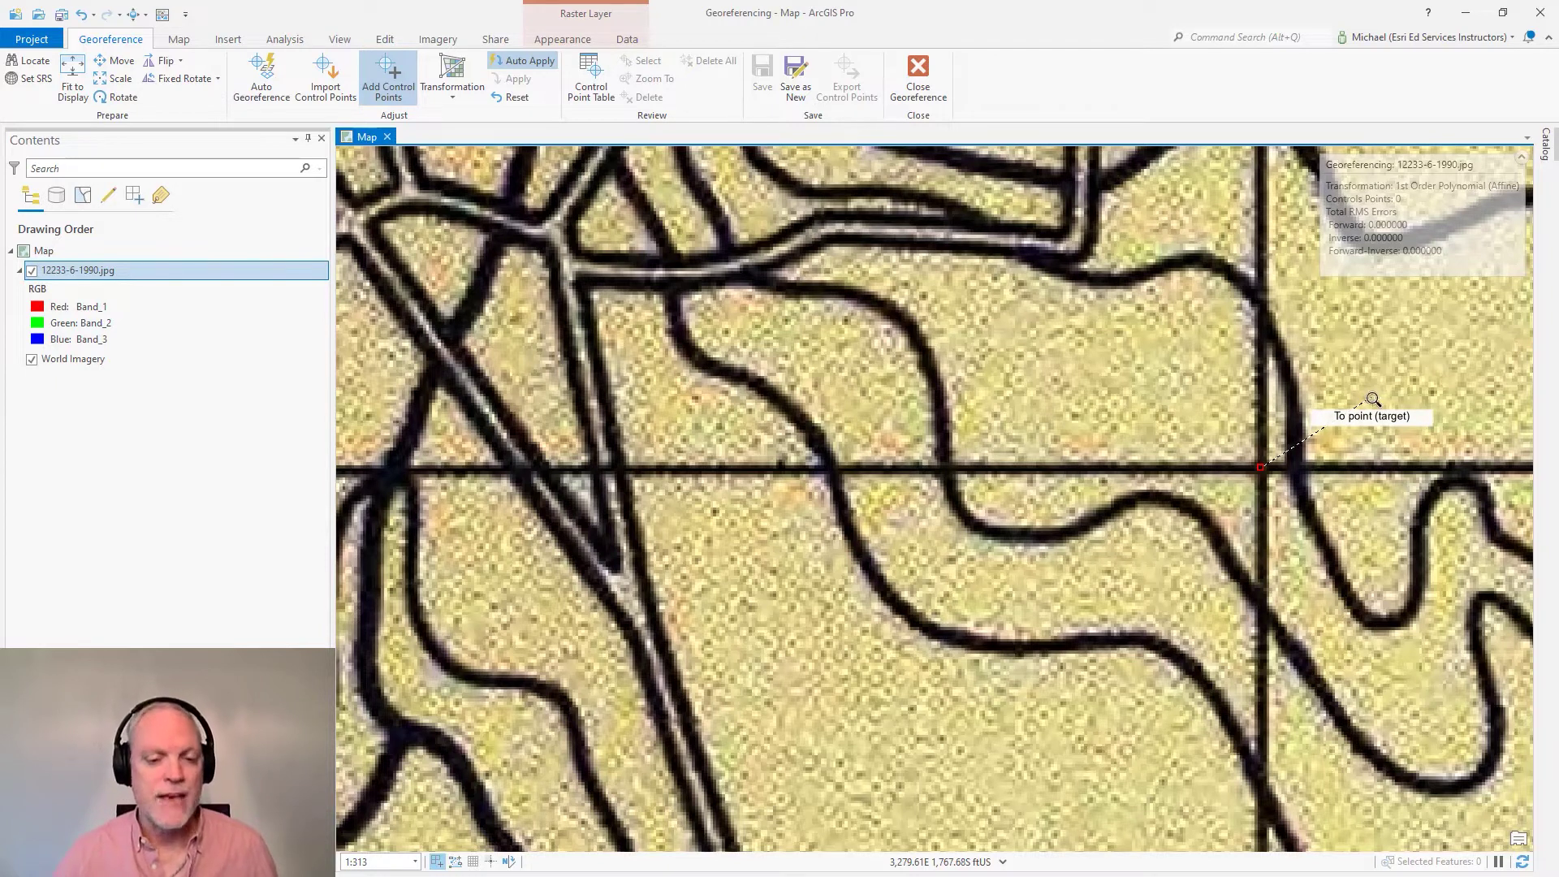
right_click(1371, 397)
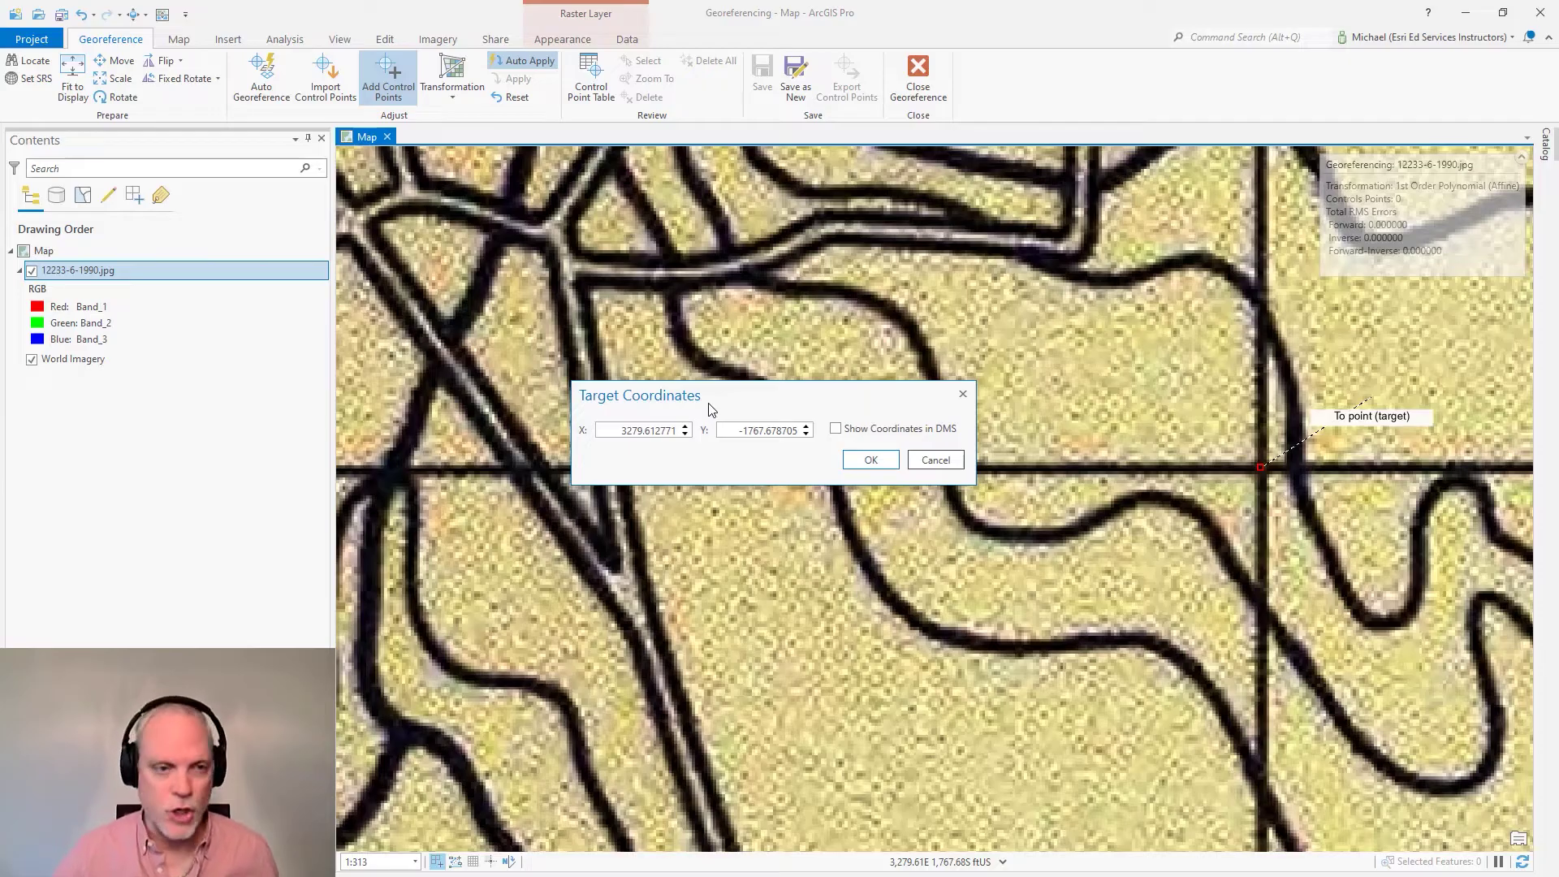
Show target coordinates in degrees-minutes-seconds and enter longitude 76° 30' 0" W
left_click(854, 435)
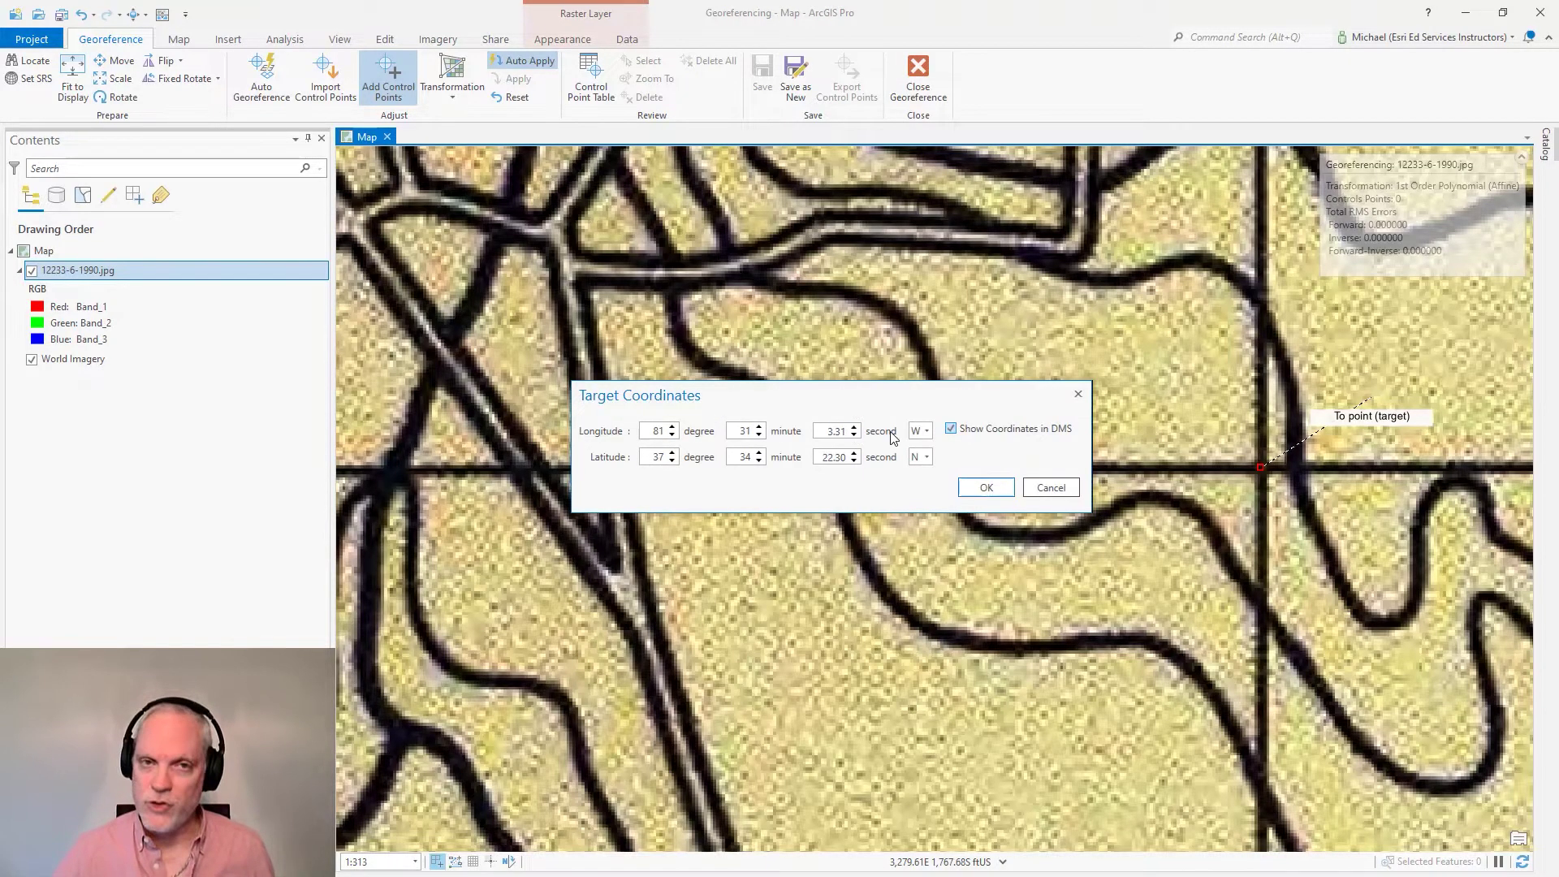
left_click(652, 431)
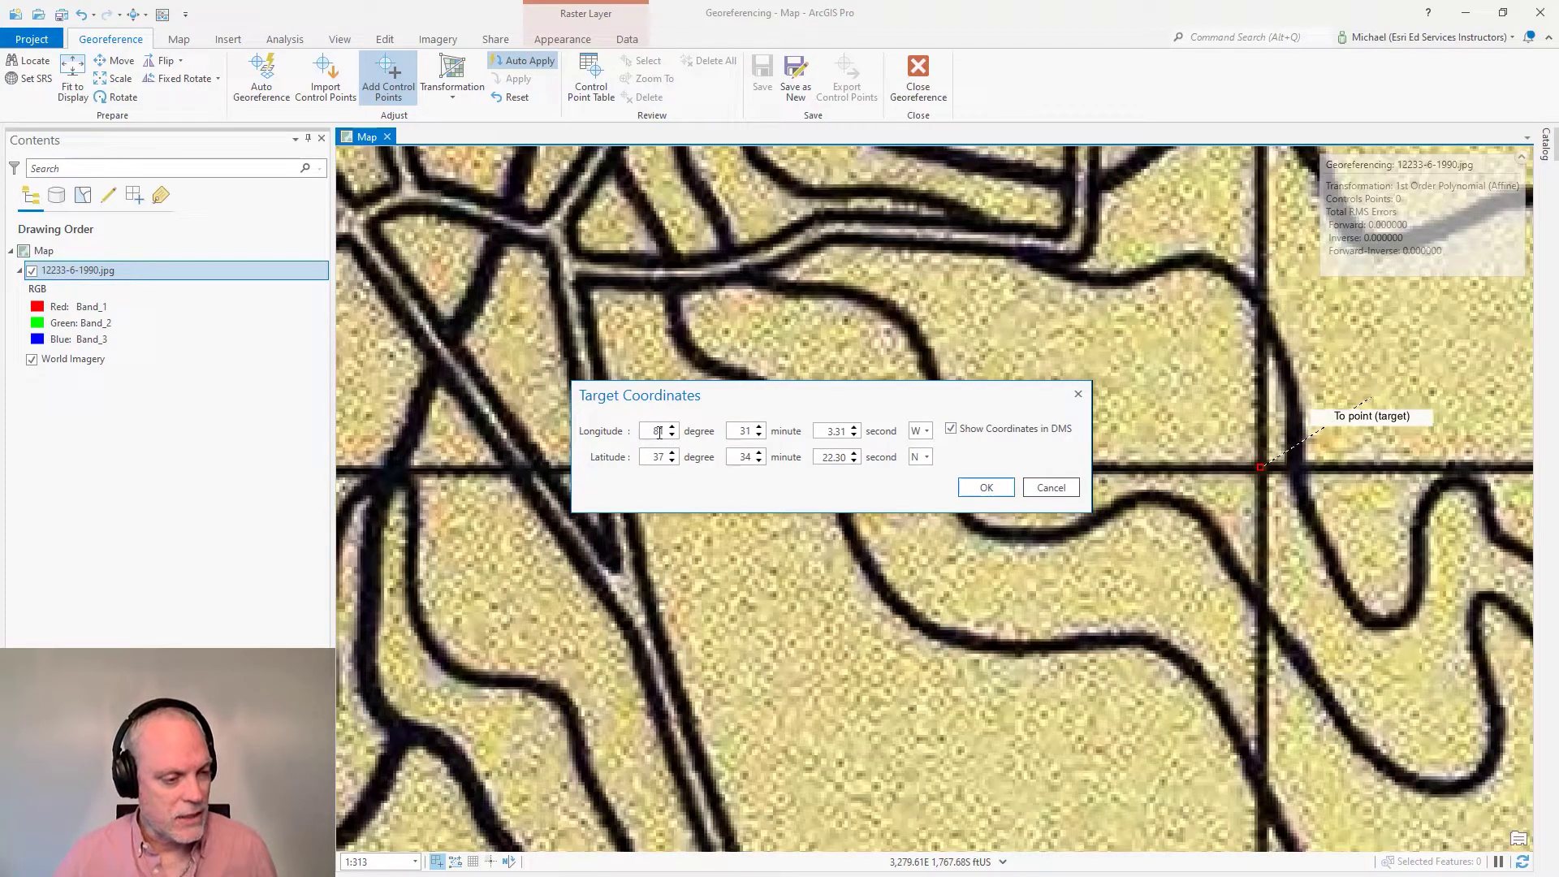
double_click(658, 431)
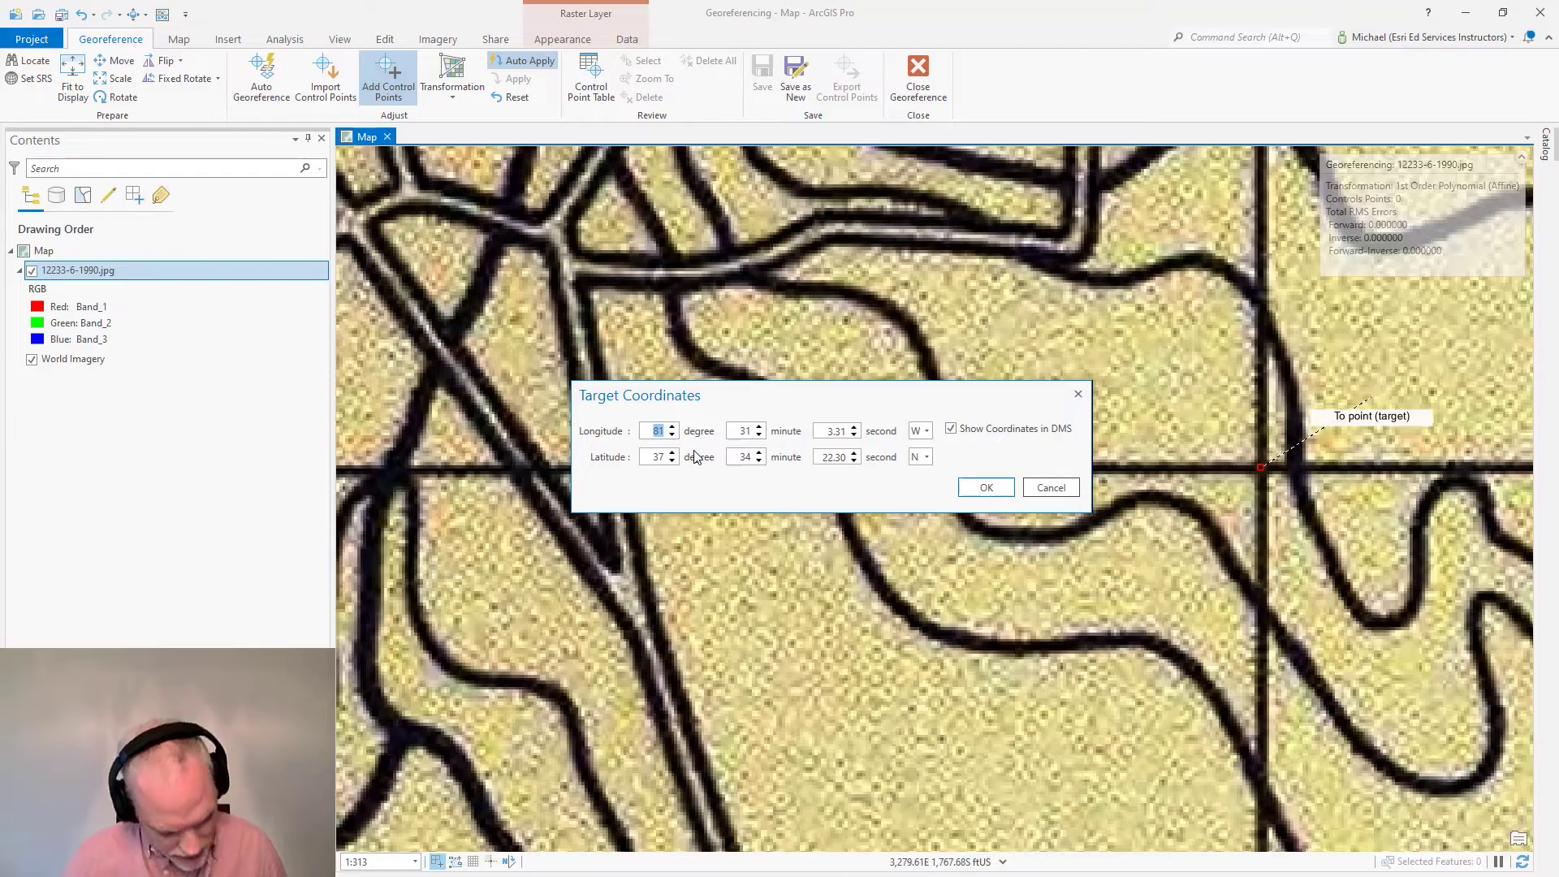
type("76")
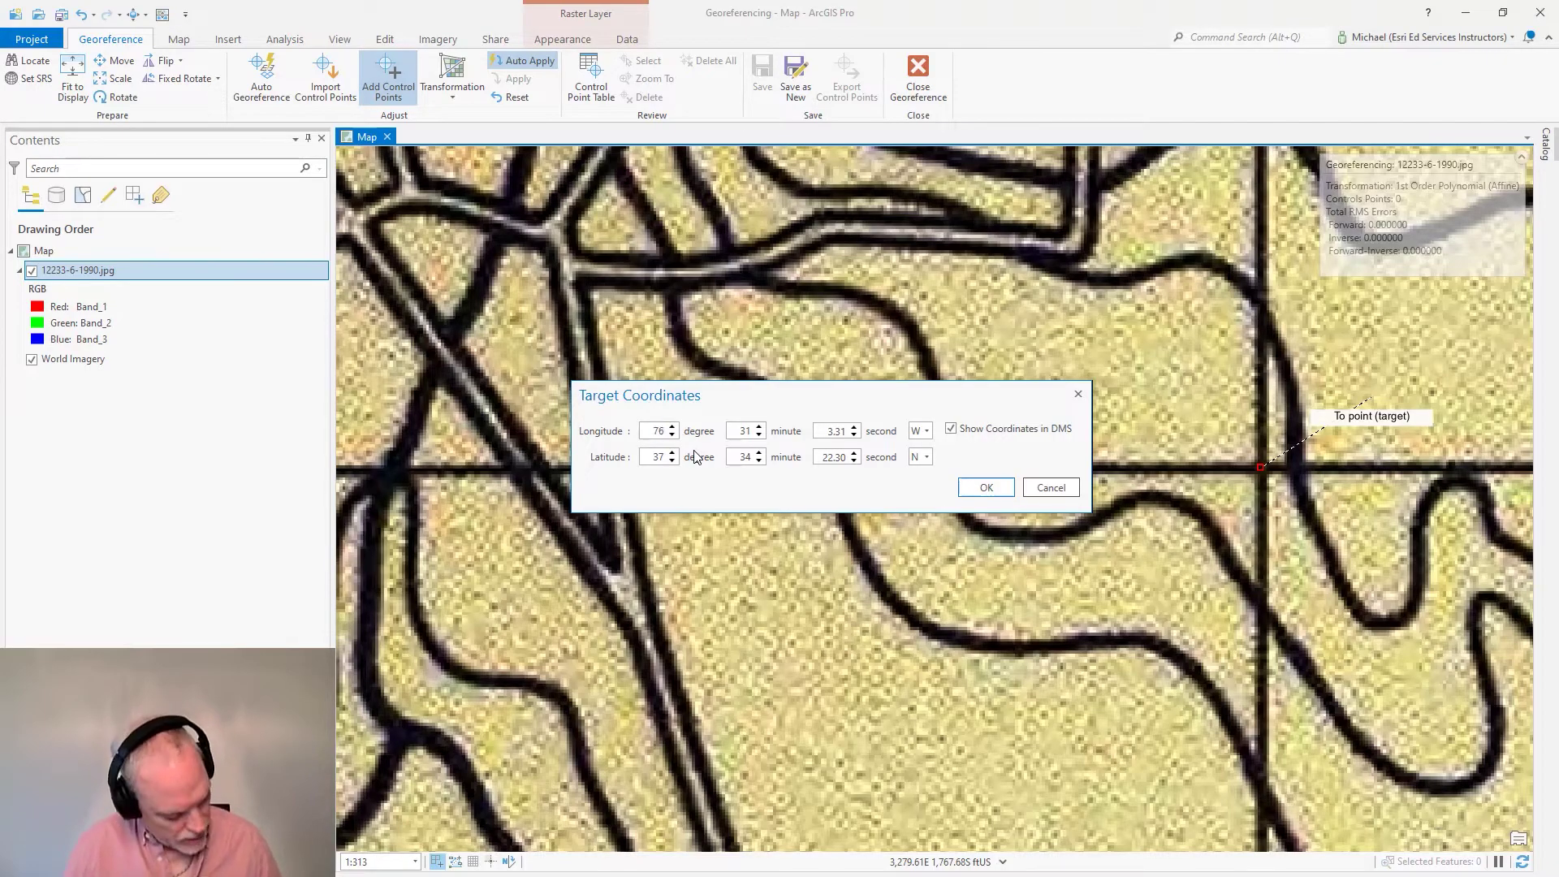
key("Tab")
type("30")
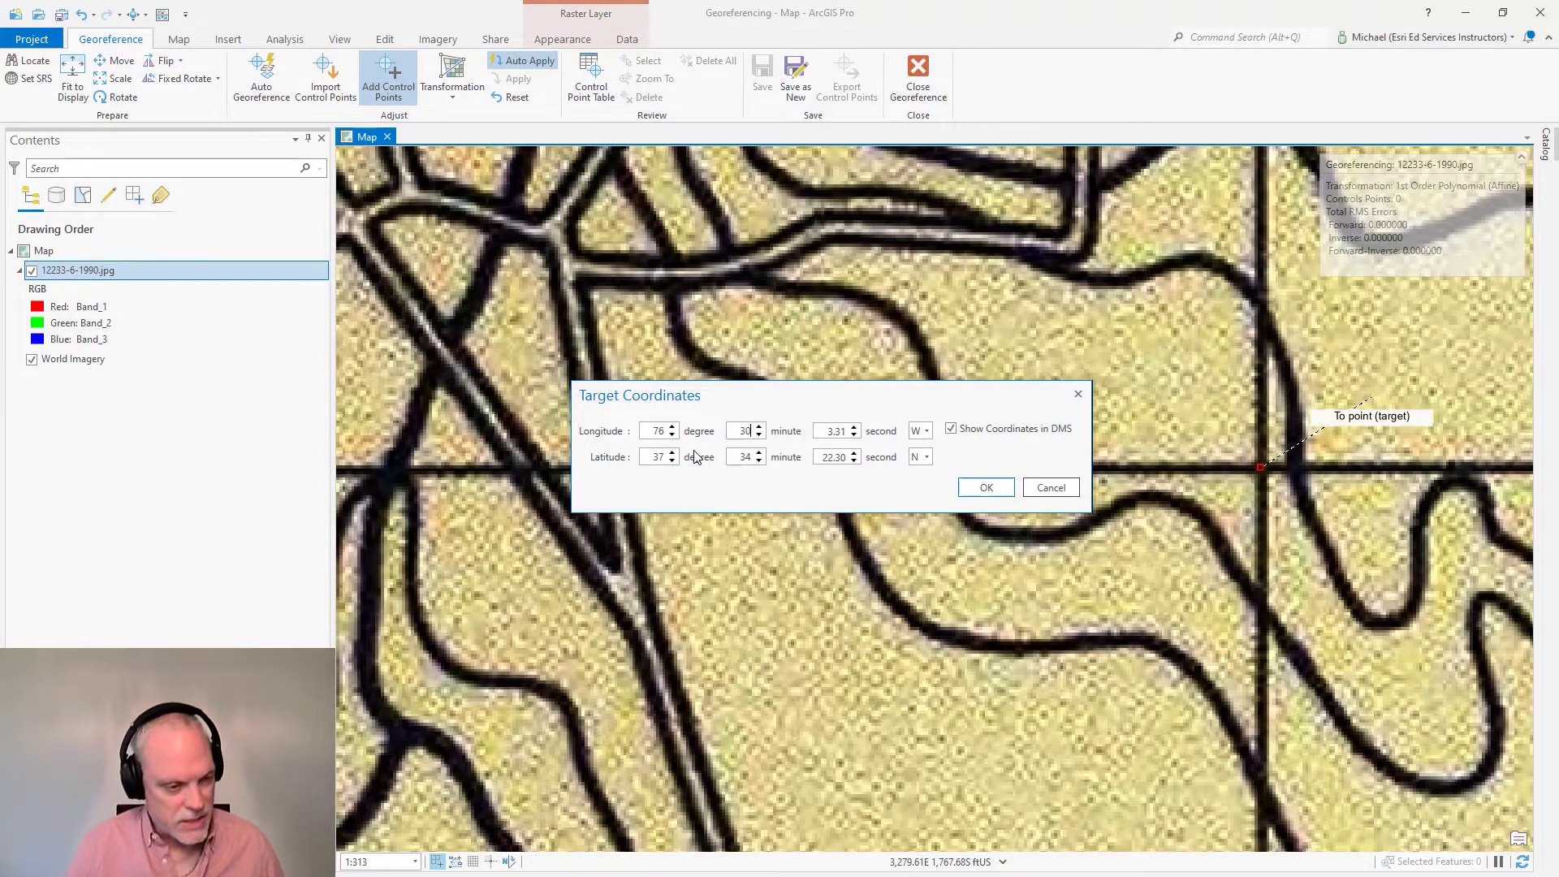
key("Tab")
type("0")
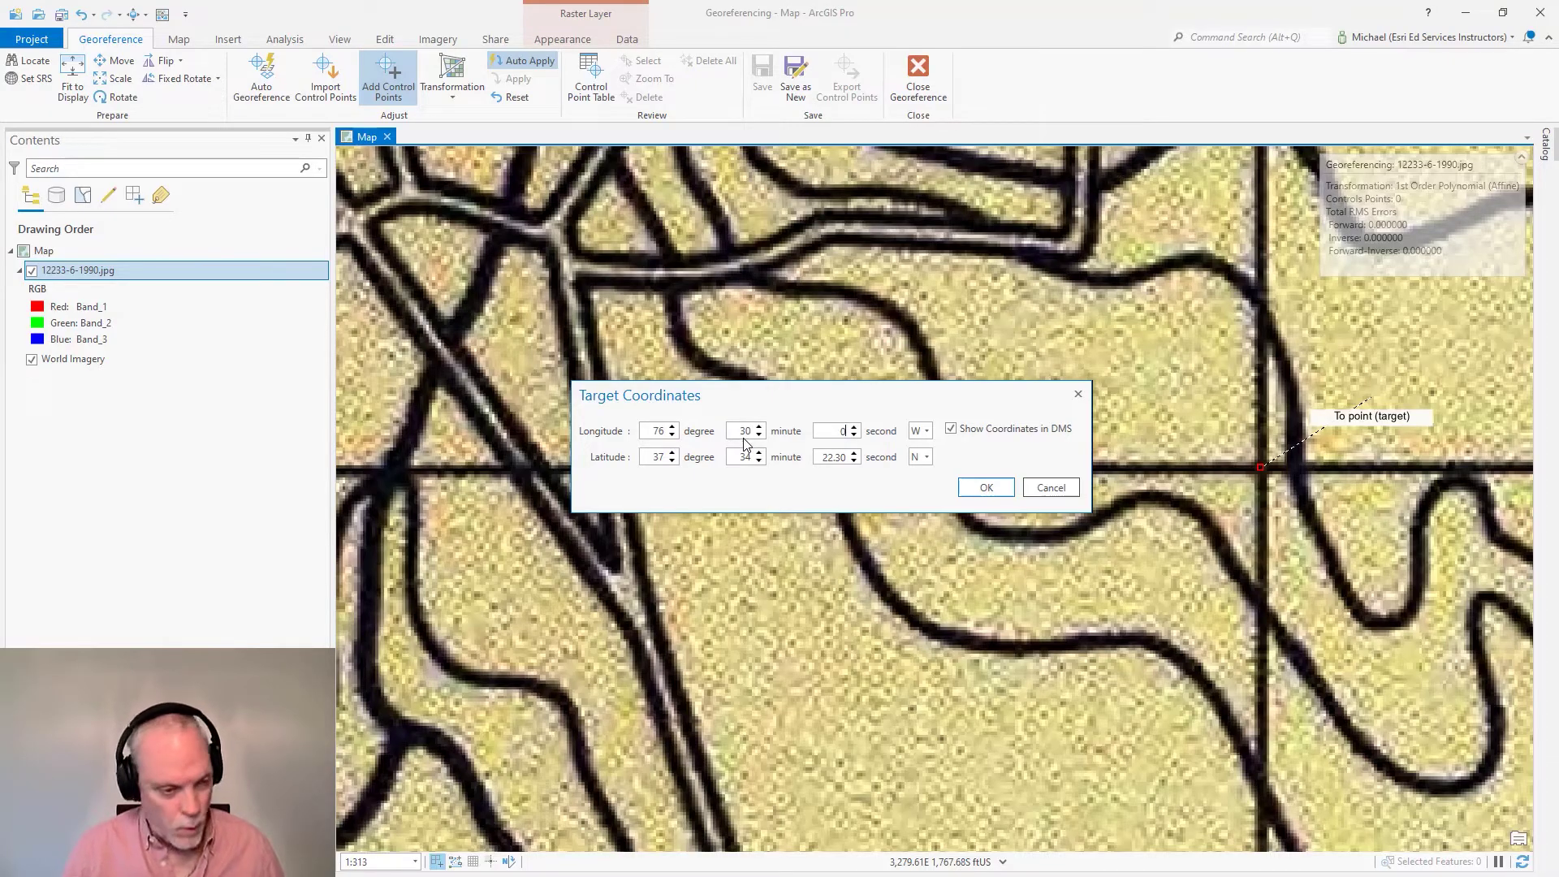
Enter latitude 38° 15' 00" N and confirm the first control point
left_click(655, 456)
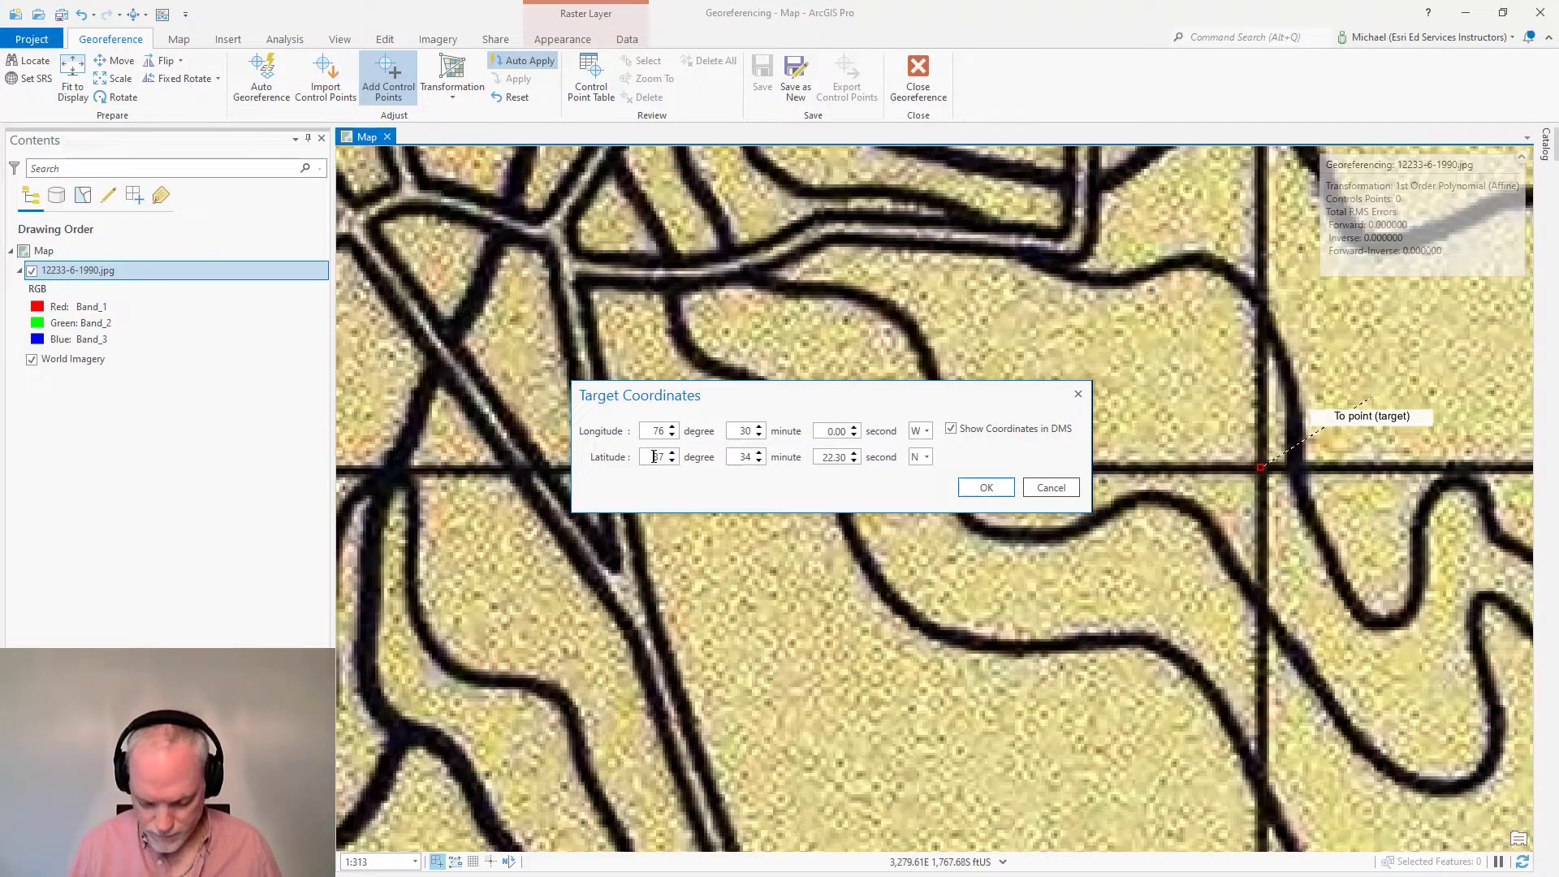
key("BackSpace")
key("BackSpace")
type("3")
key("Tab")
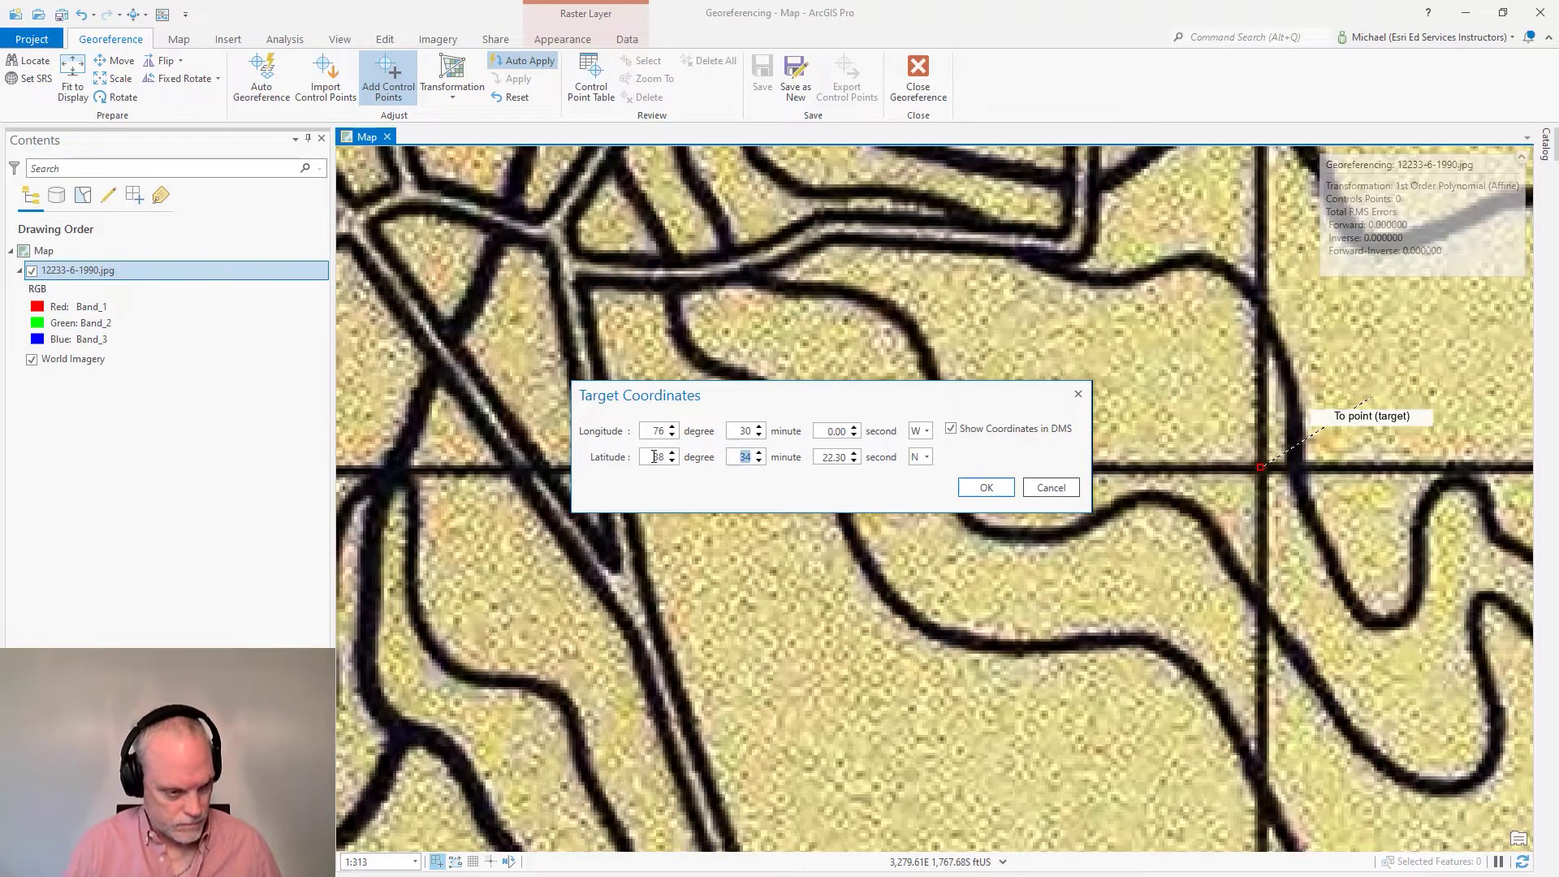
type("15")
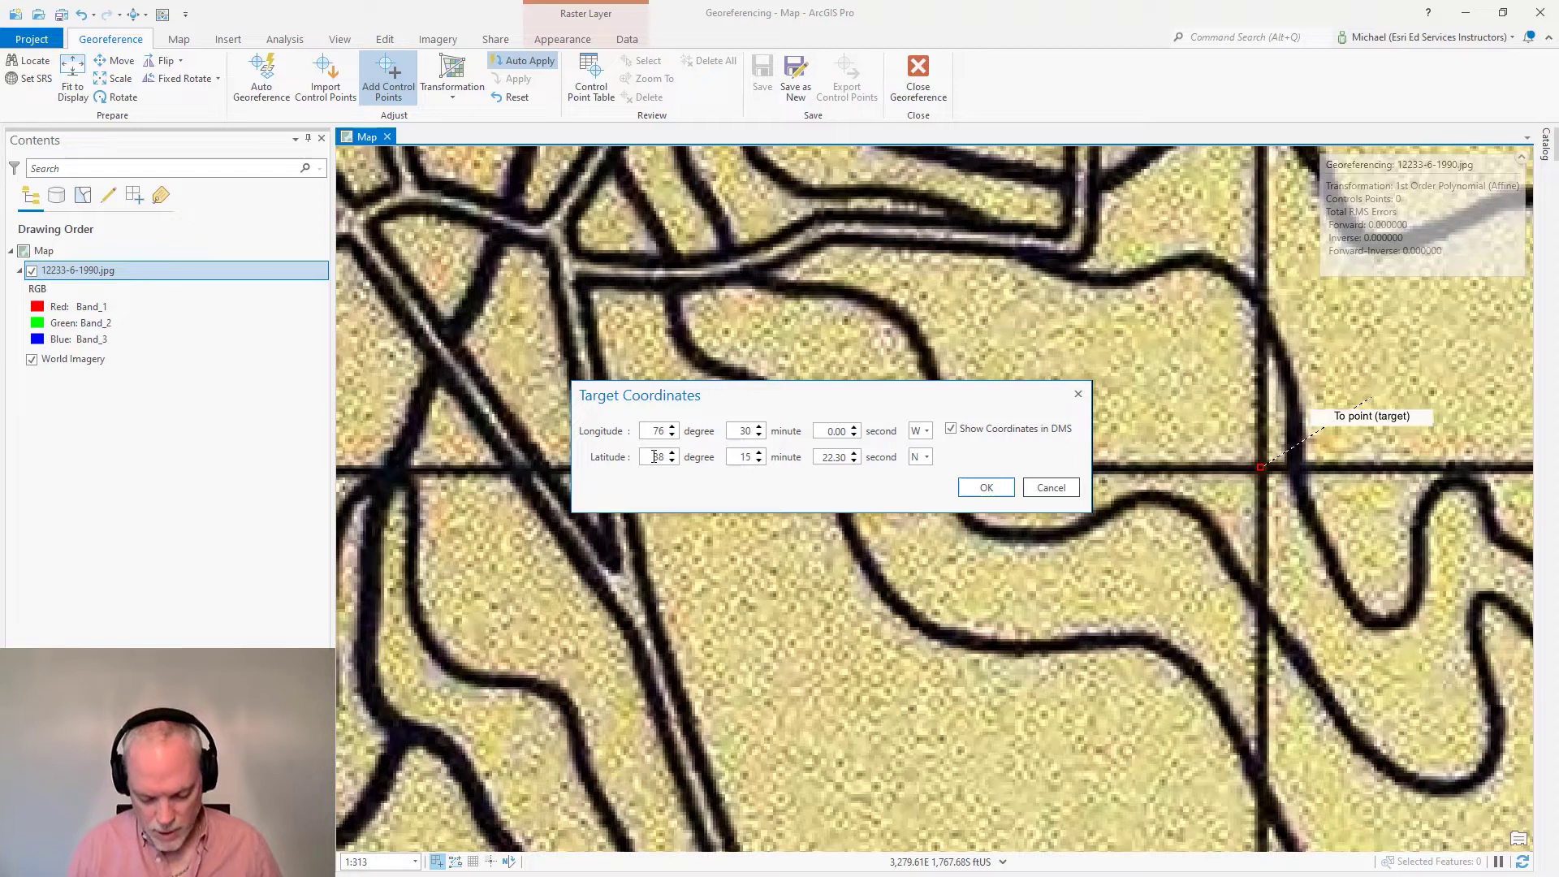
key("Tab")
type("00")
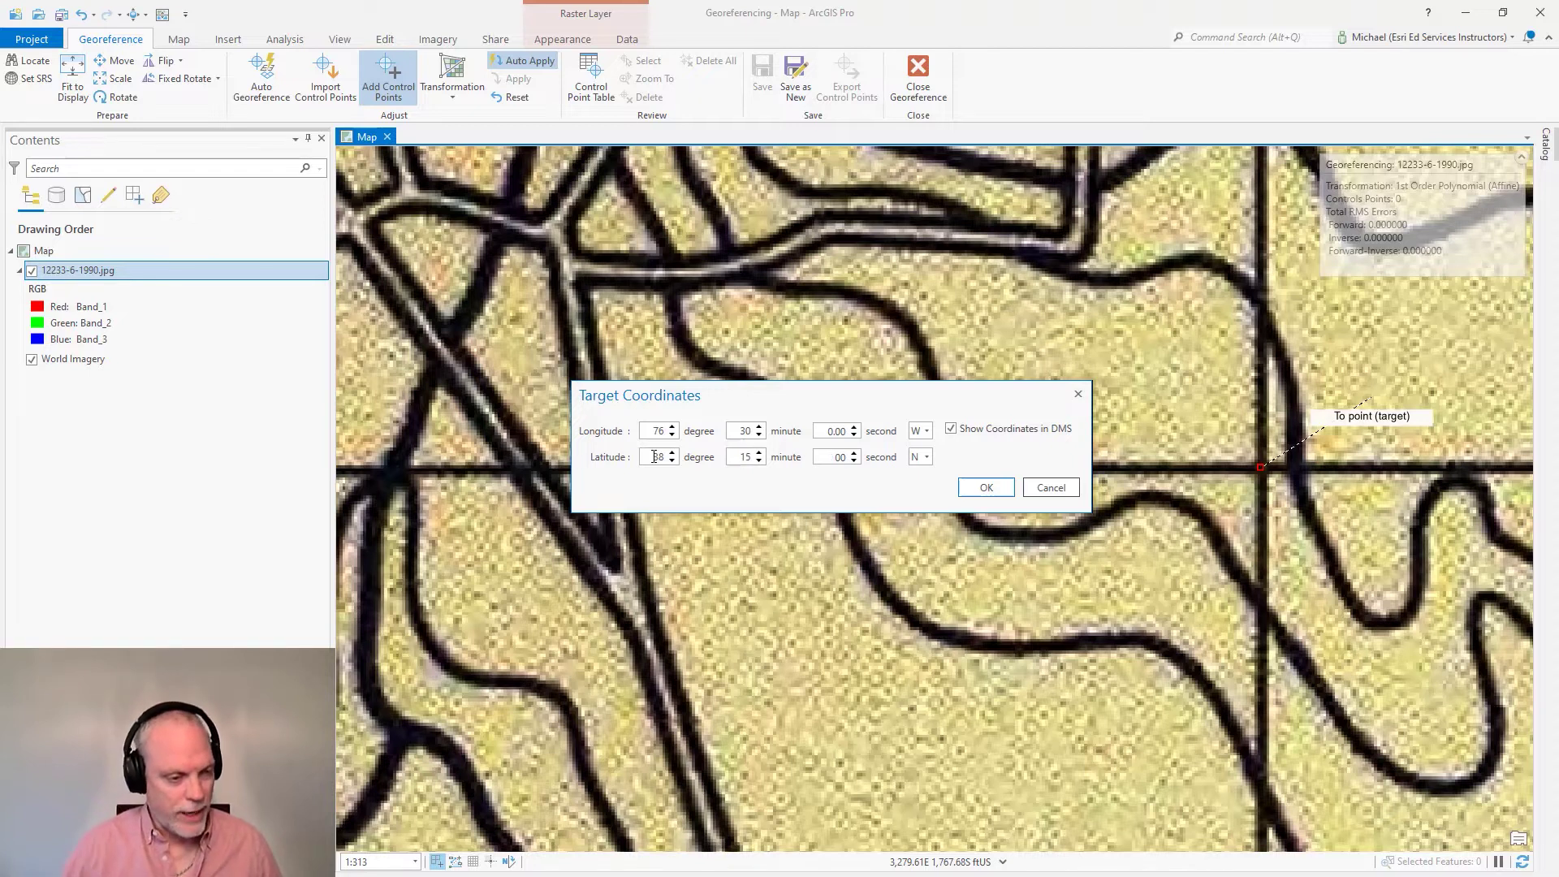
key("Tab")
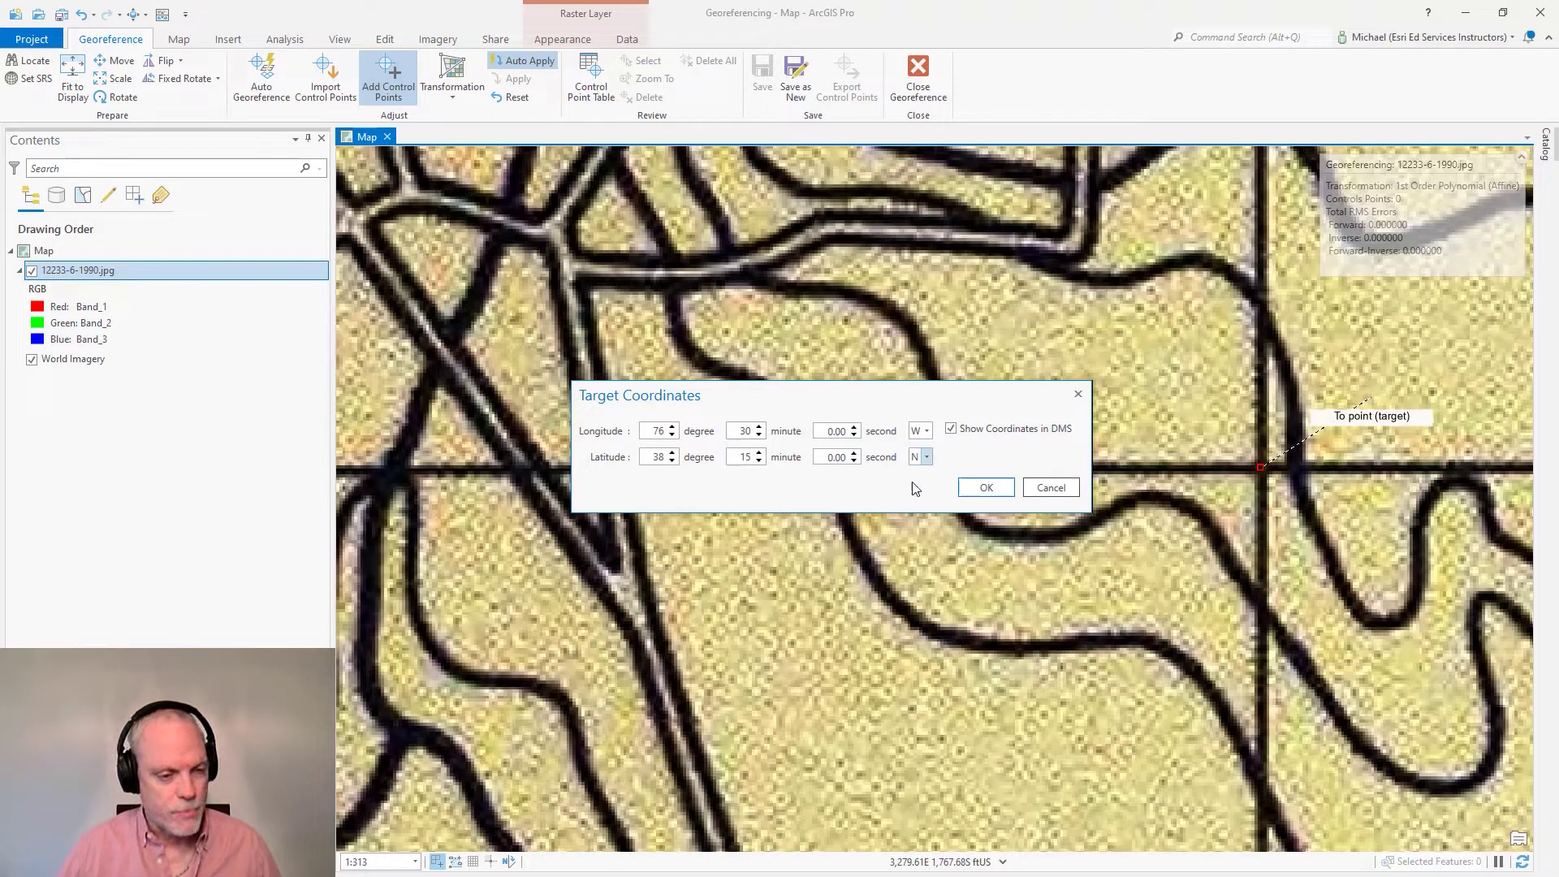
left_click(987, 491)
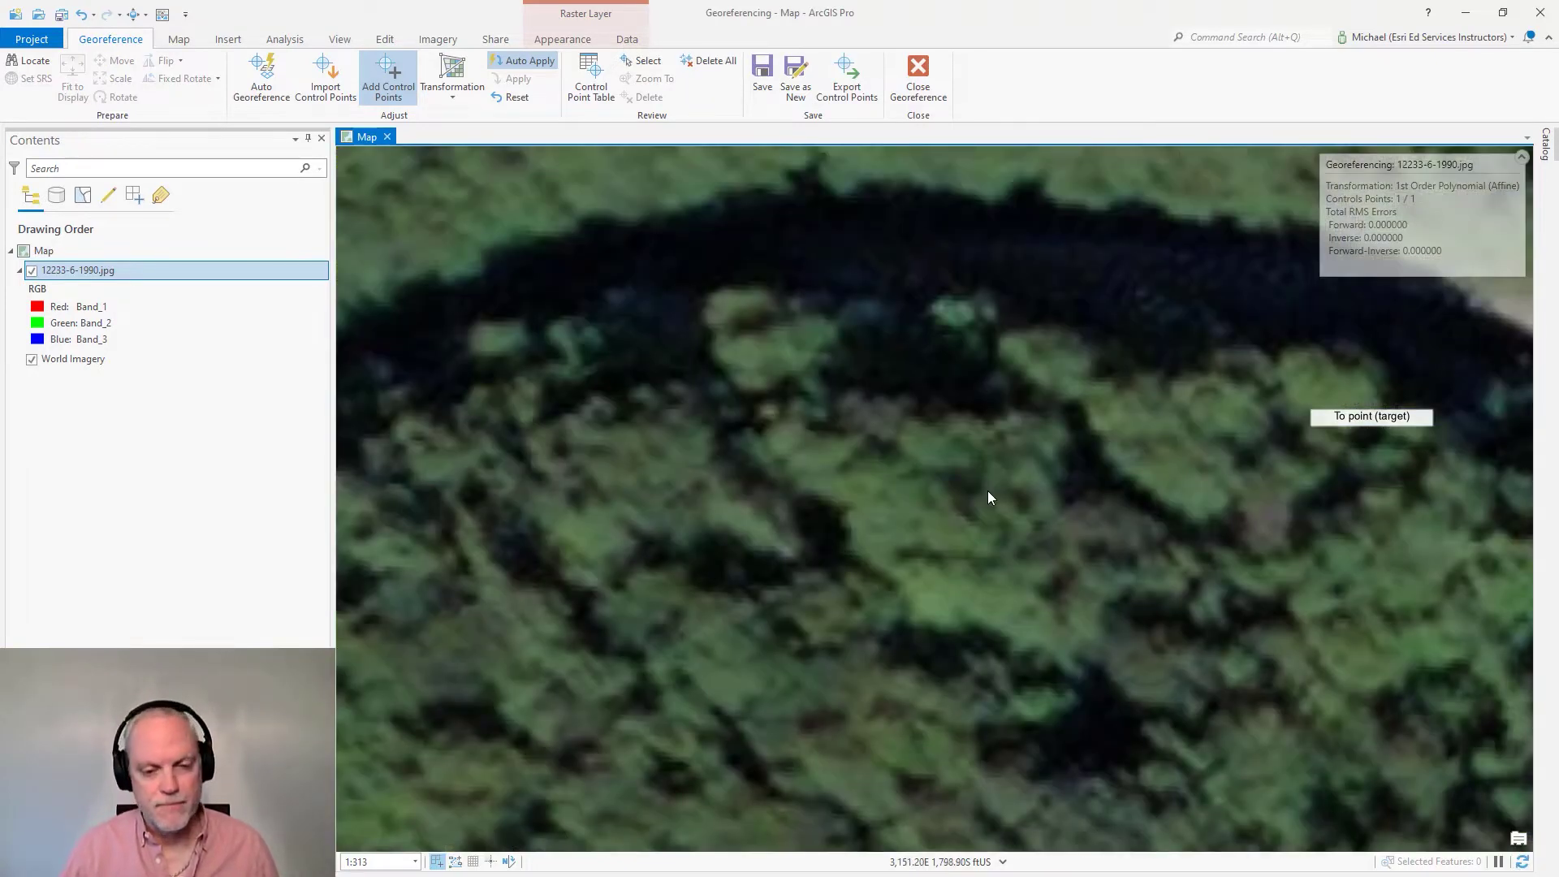
Zoom to the full chart extent and check the four-point 1st Order Polynomial transformation
right_click(124, 270)
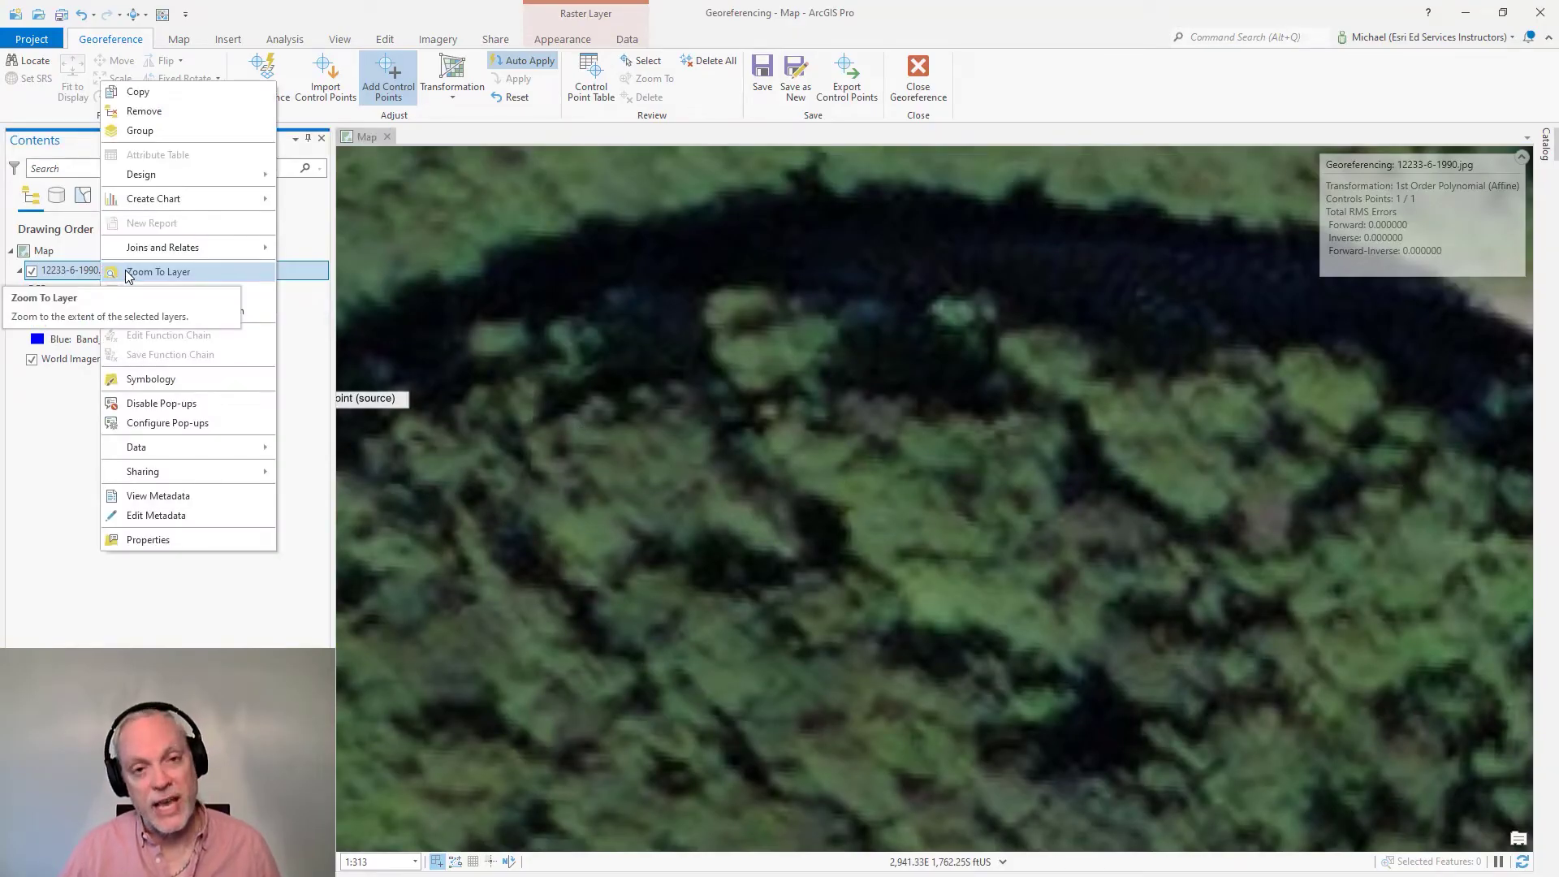
left_click(158, 271)
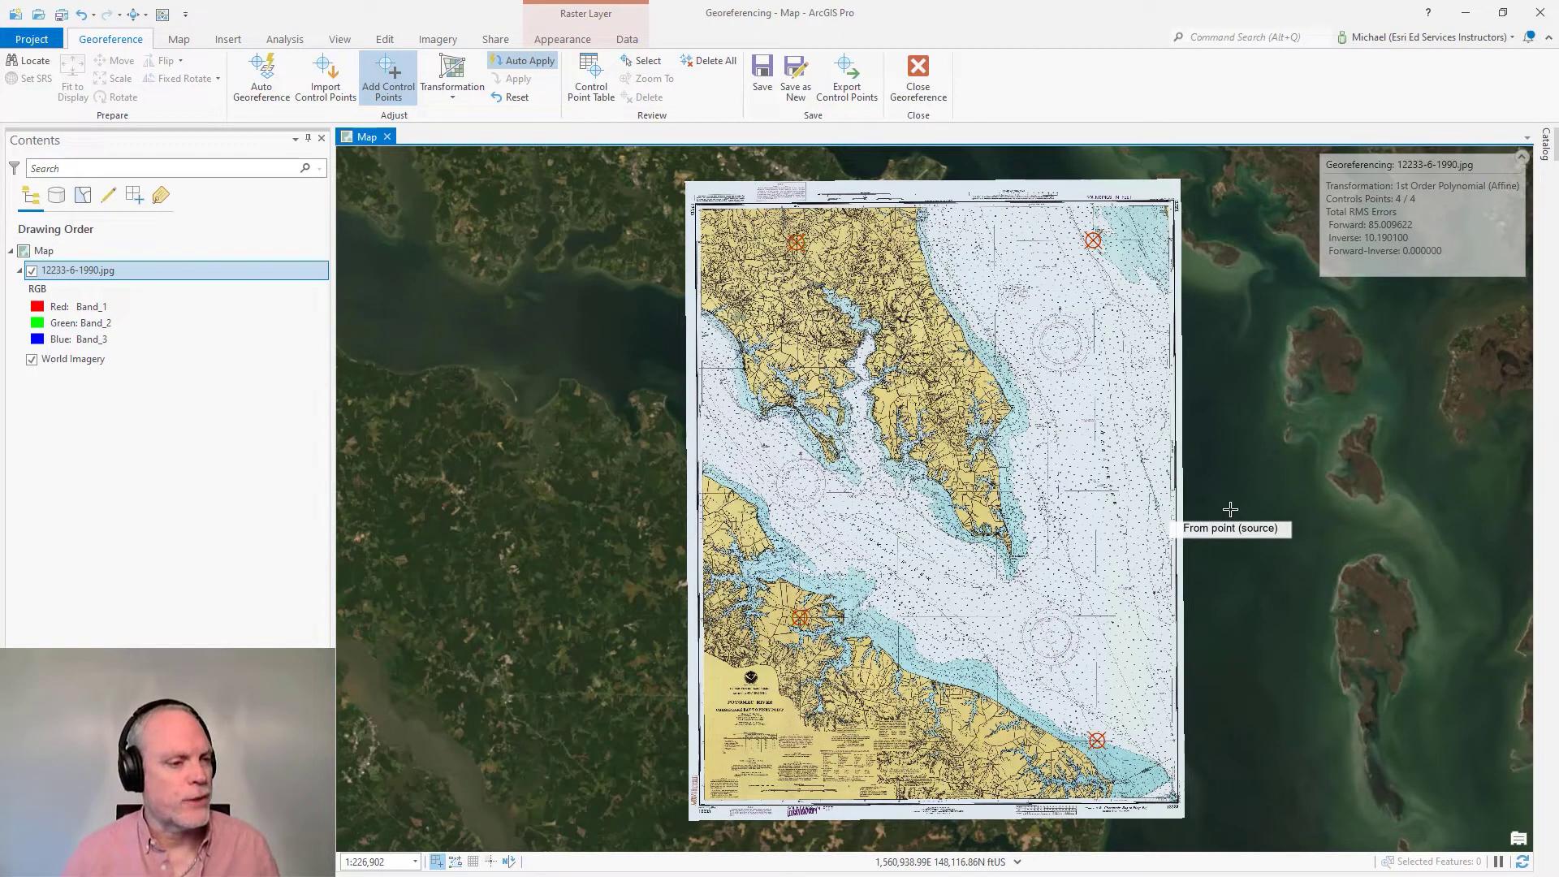
left_click(450, 100)
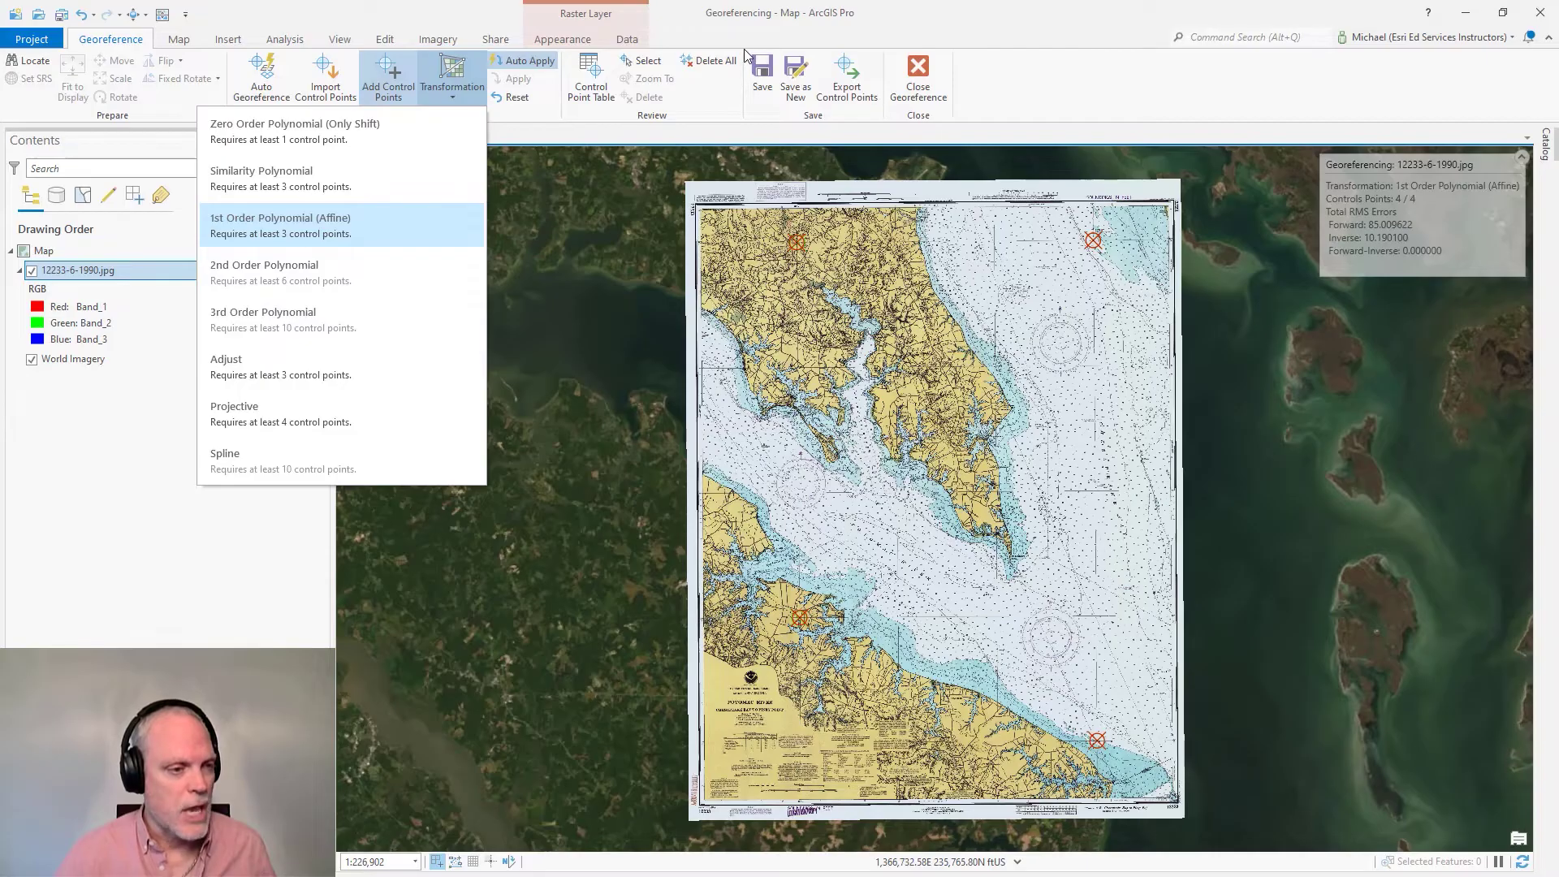
Open the Control Point Table and inspect the residuals of links 2 and 3
left_click(588, 76)
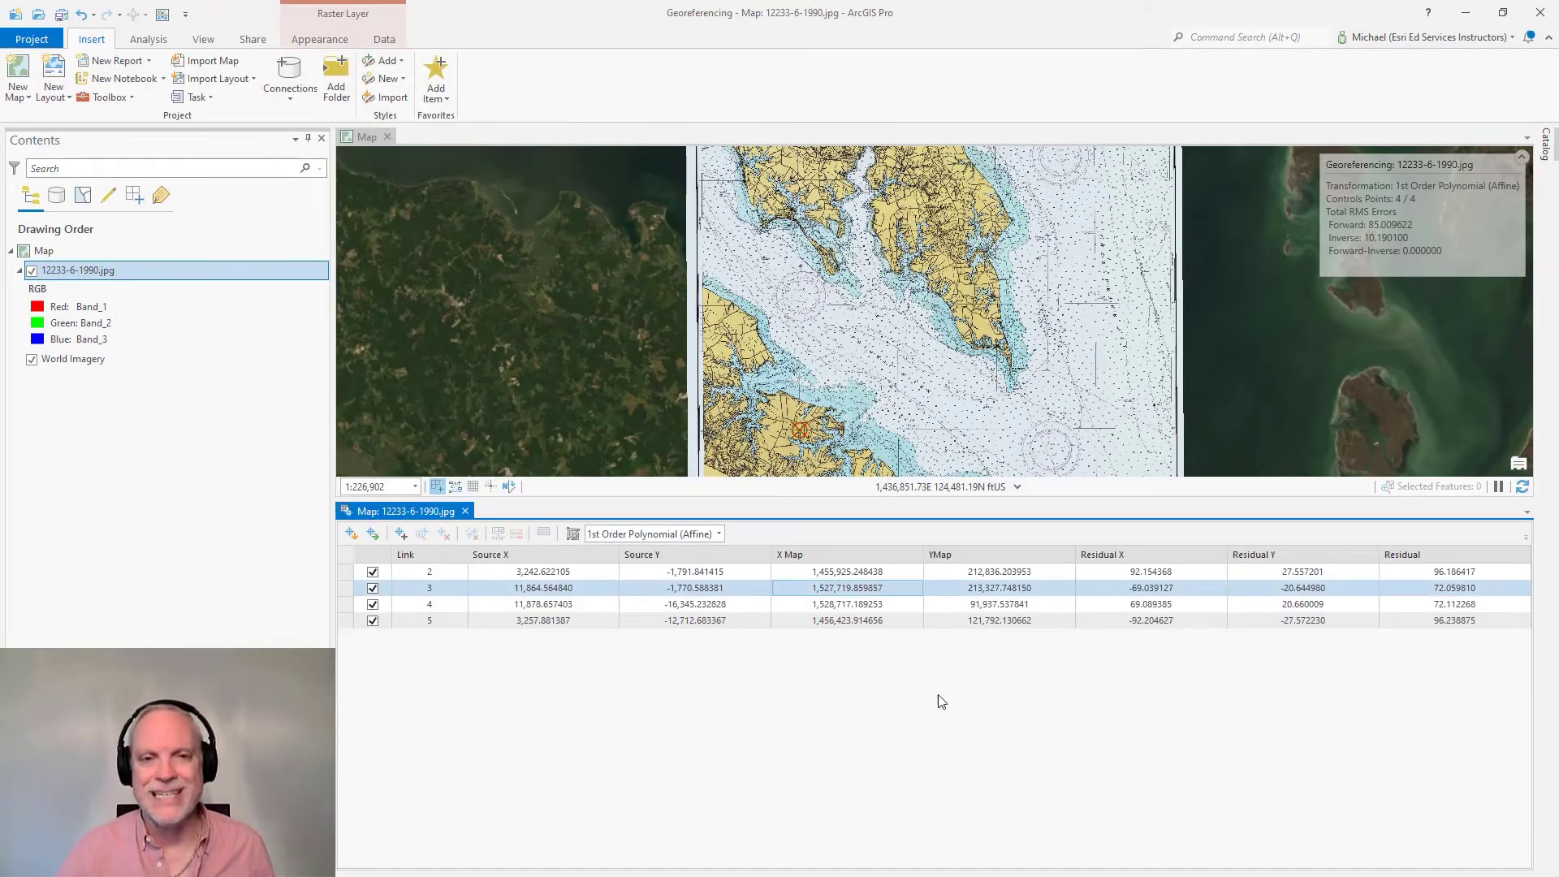
left_click(946, 707)
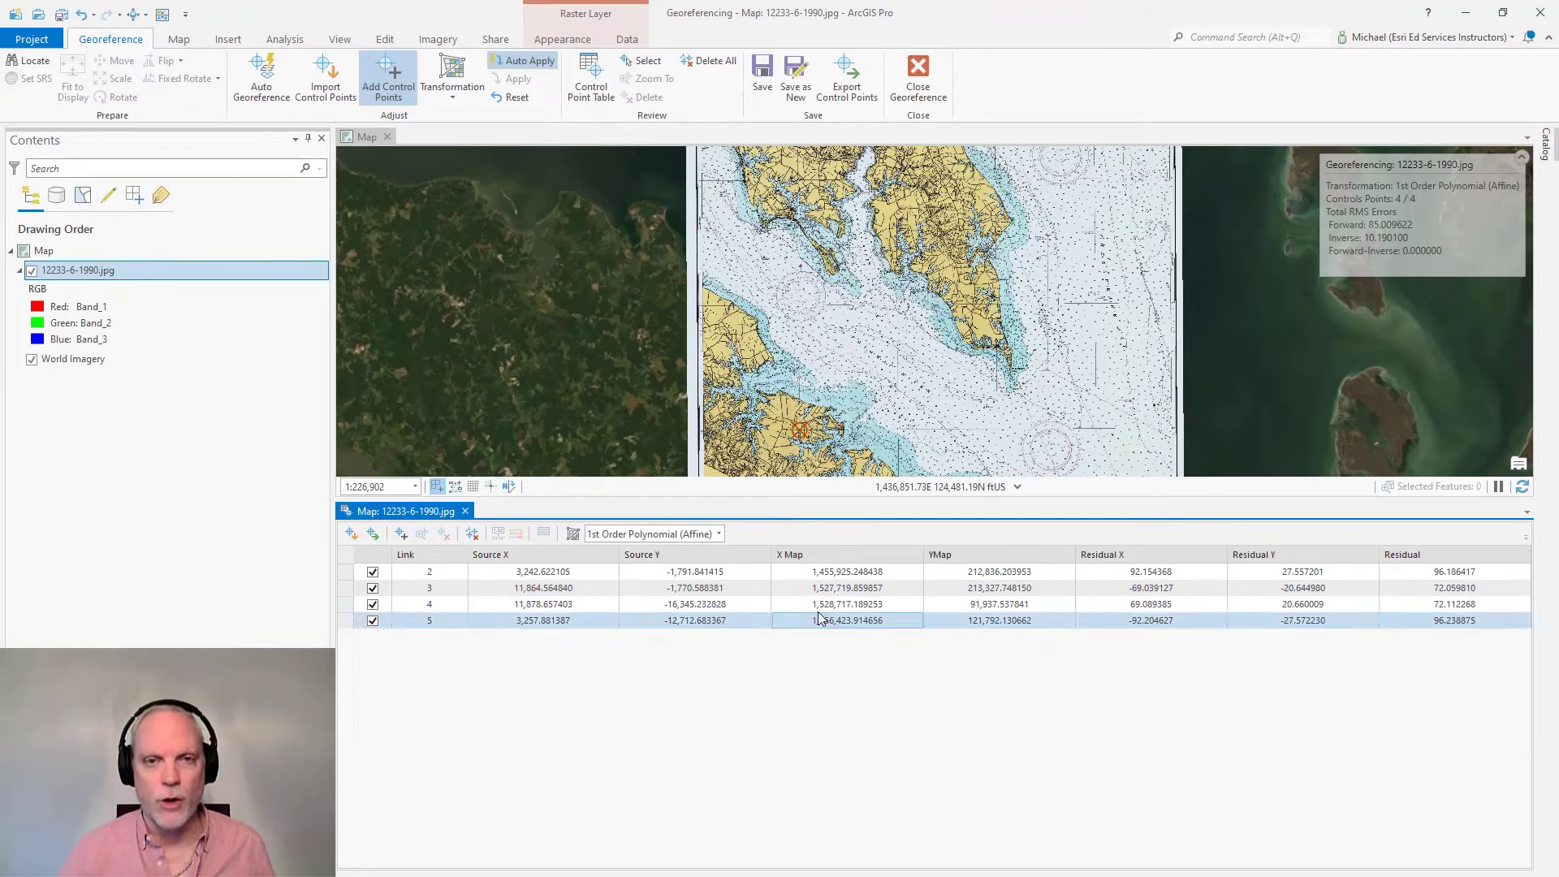
left_click(923, 591)
left_click(1025, 681)
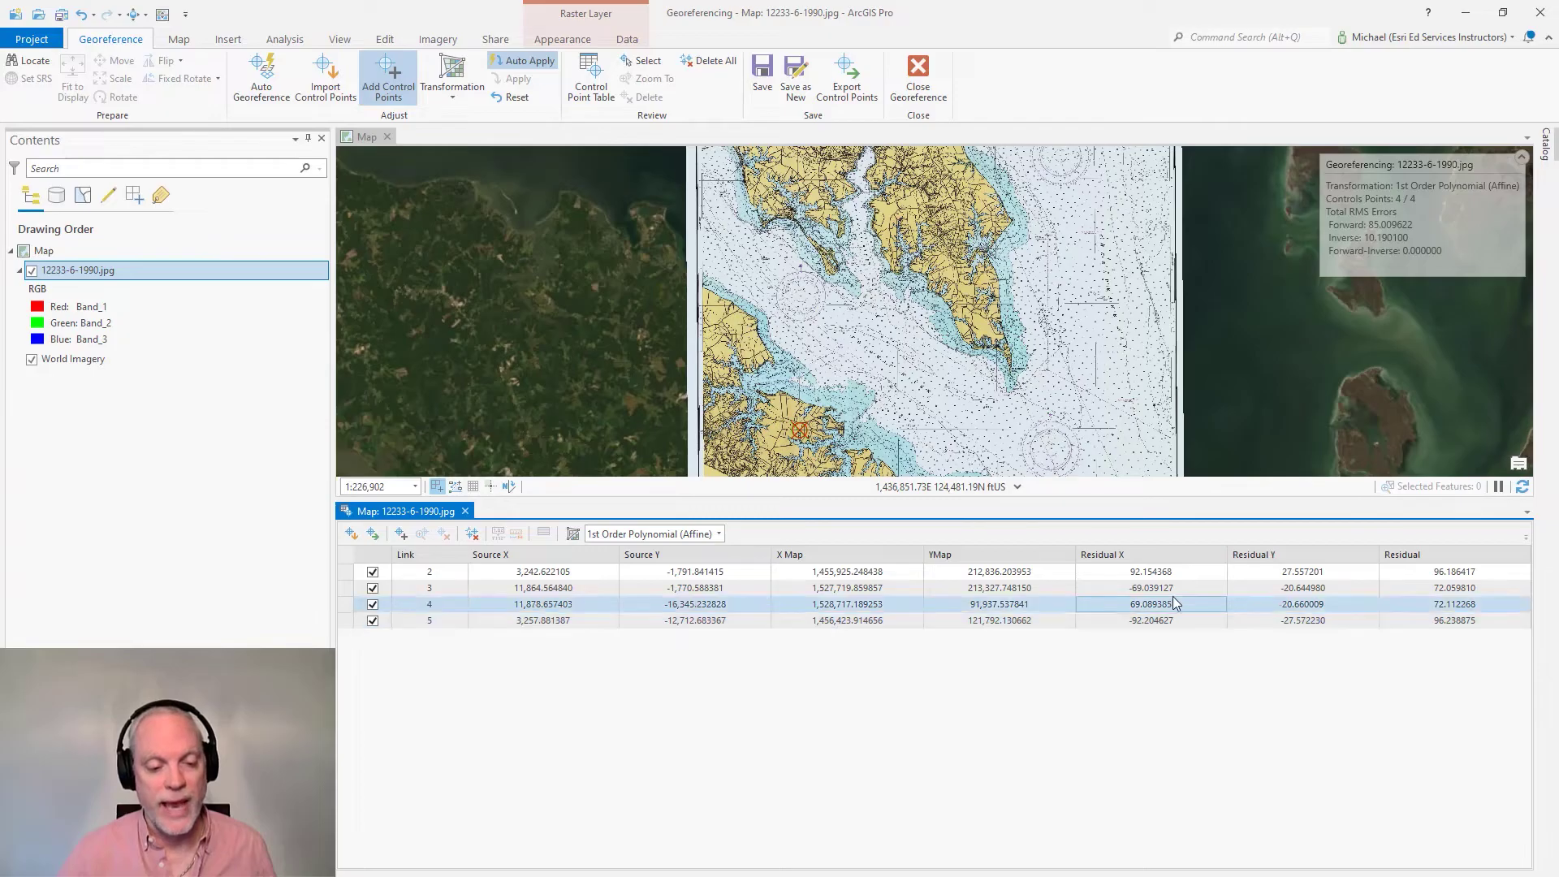
left_click(1201, 576)
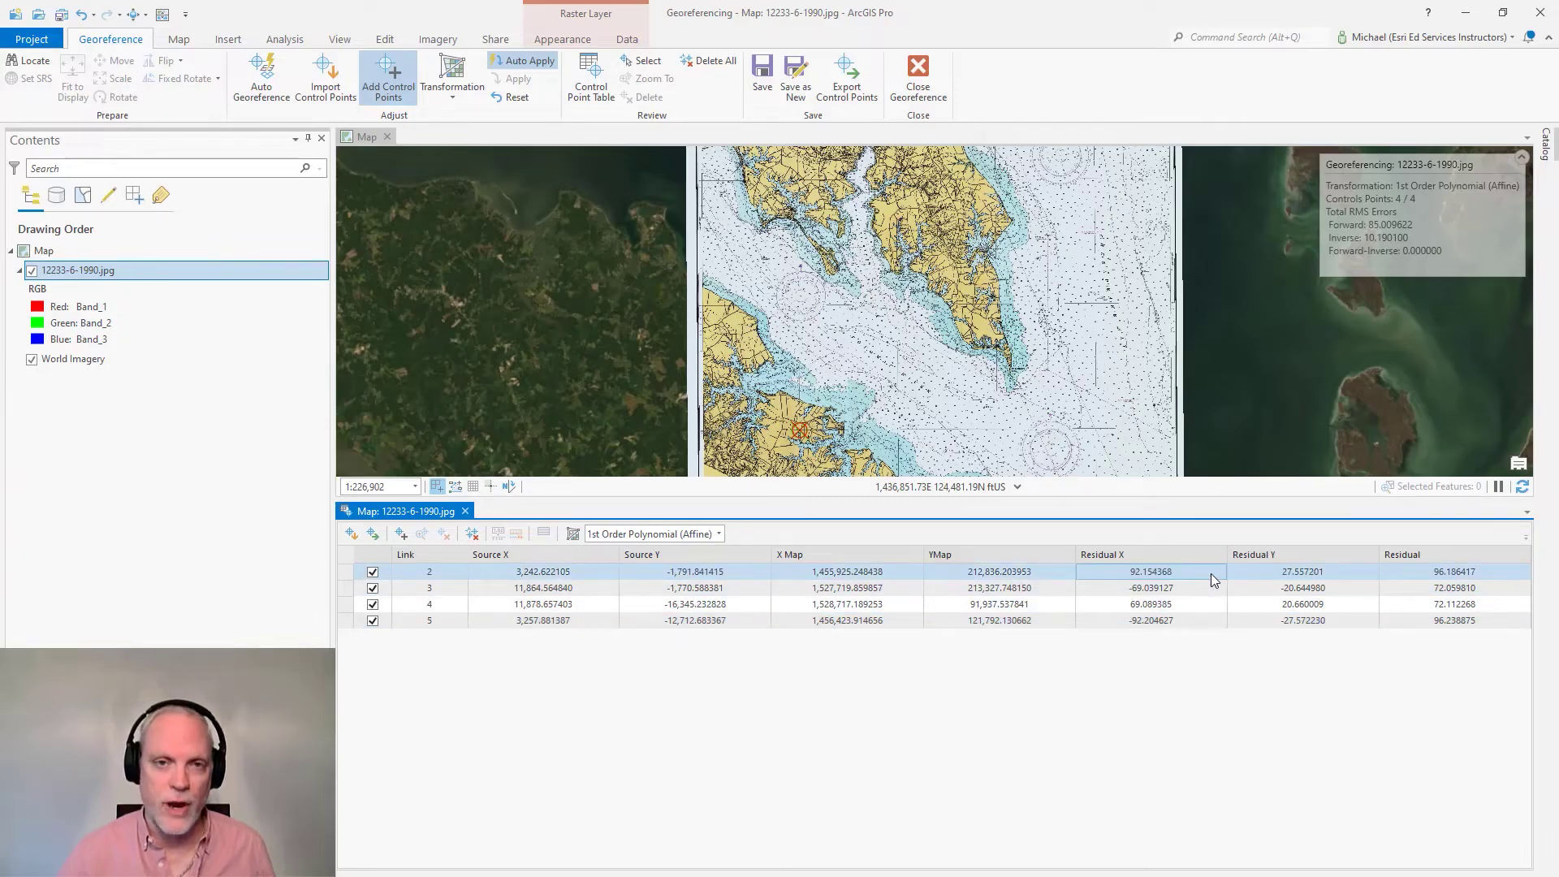
left_click(1342, 591)
left_click(1180, 577)
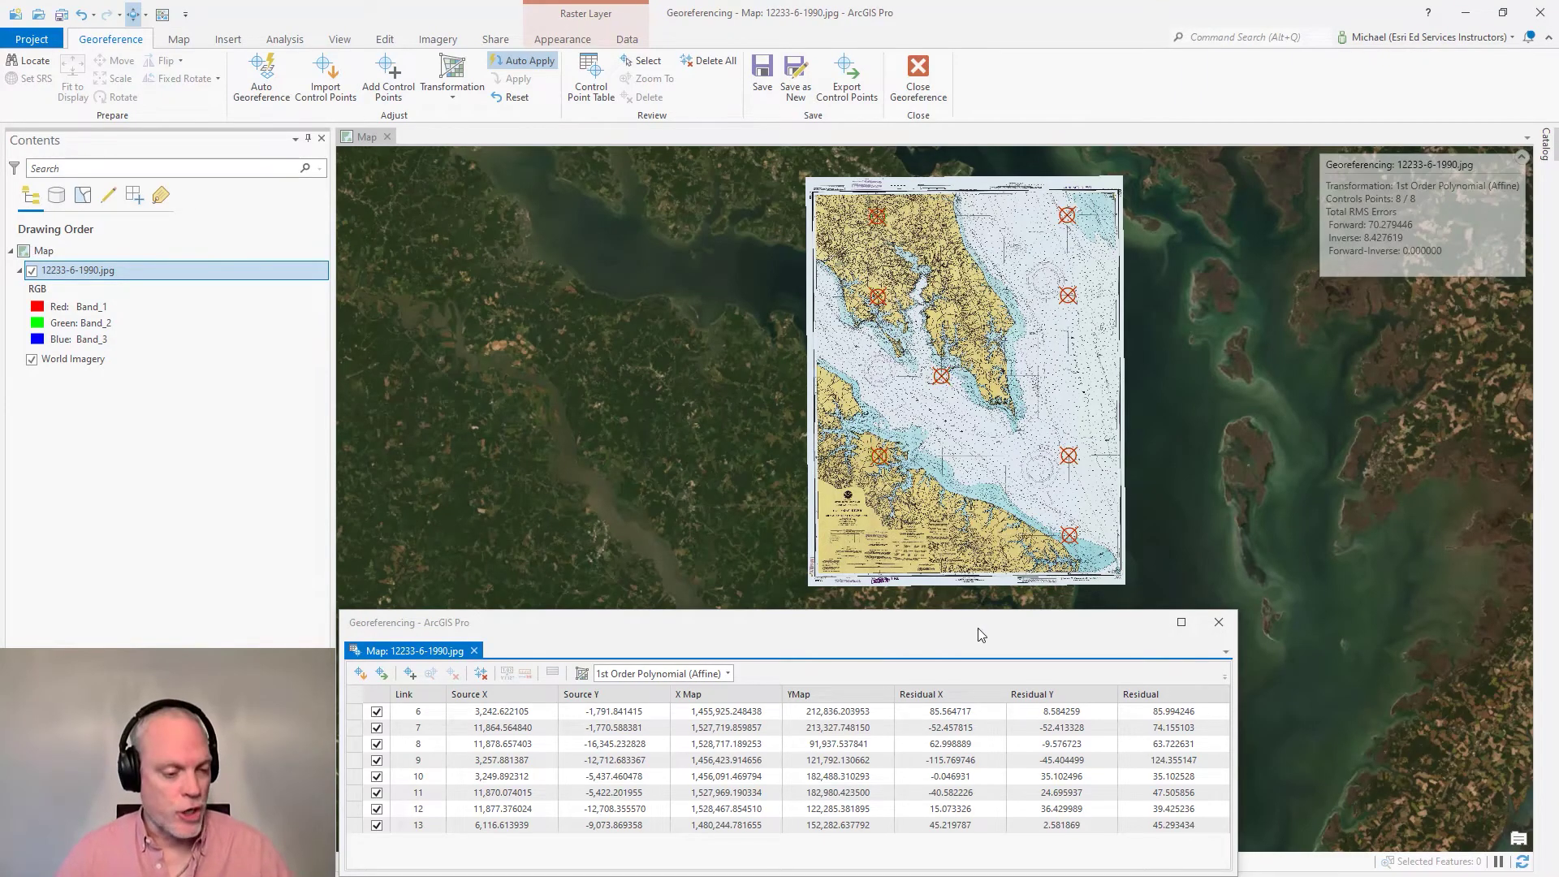
Switch the transformation to 2nd Order Polynomial and review a control point's error
left_click(452, 101)
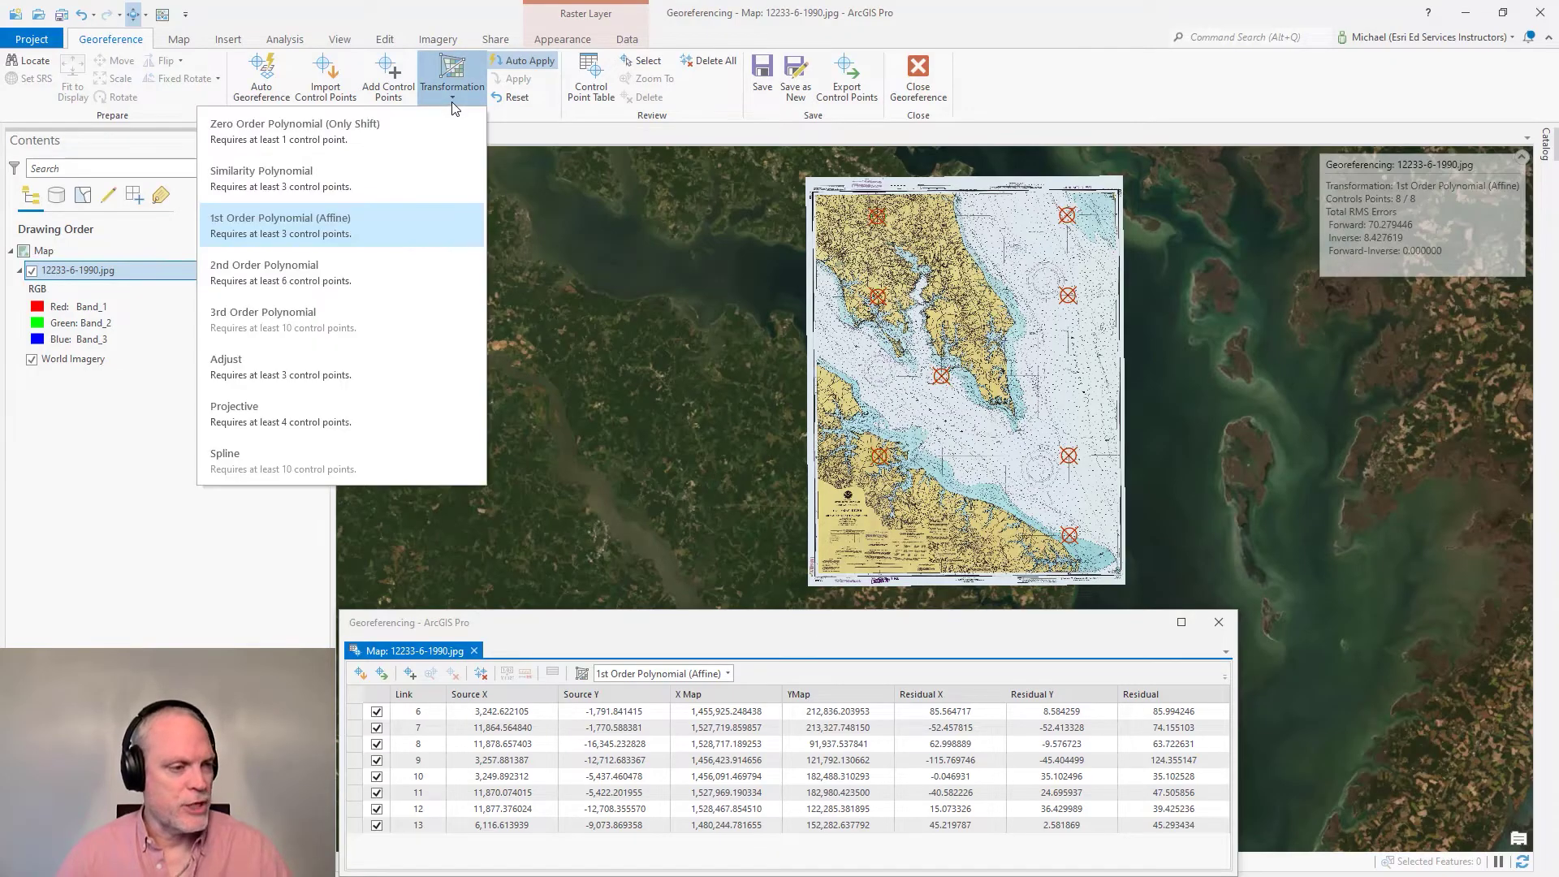
left_click(291, 269)
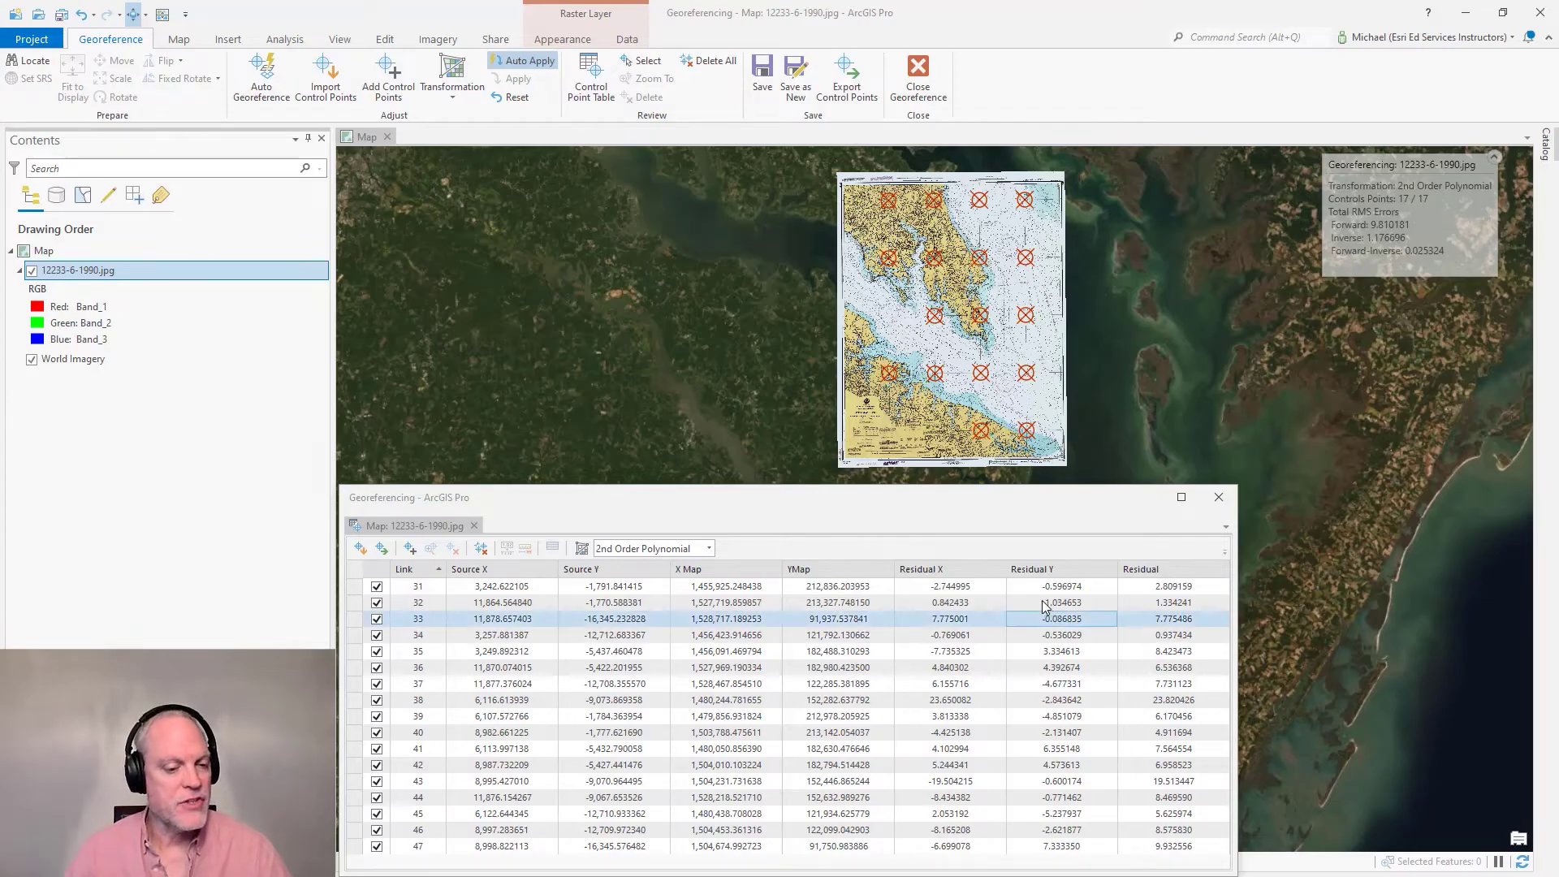
left_click(1009, 764)
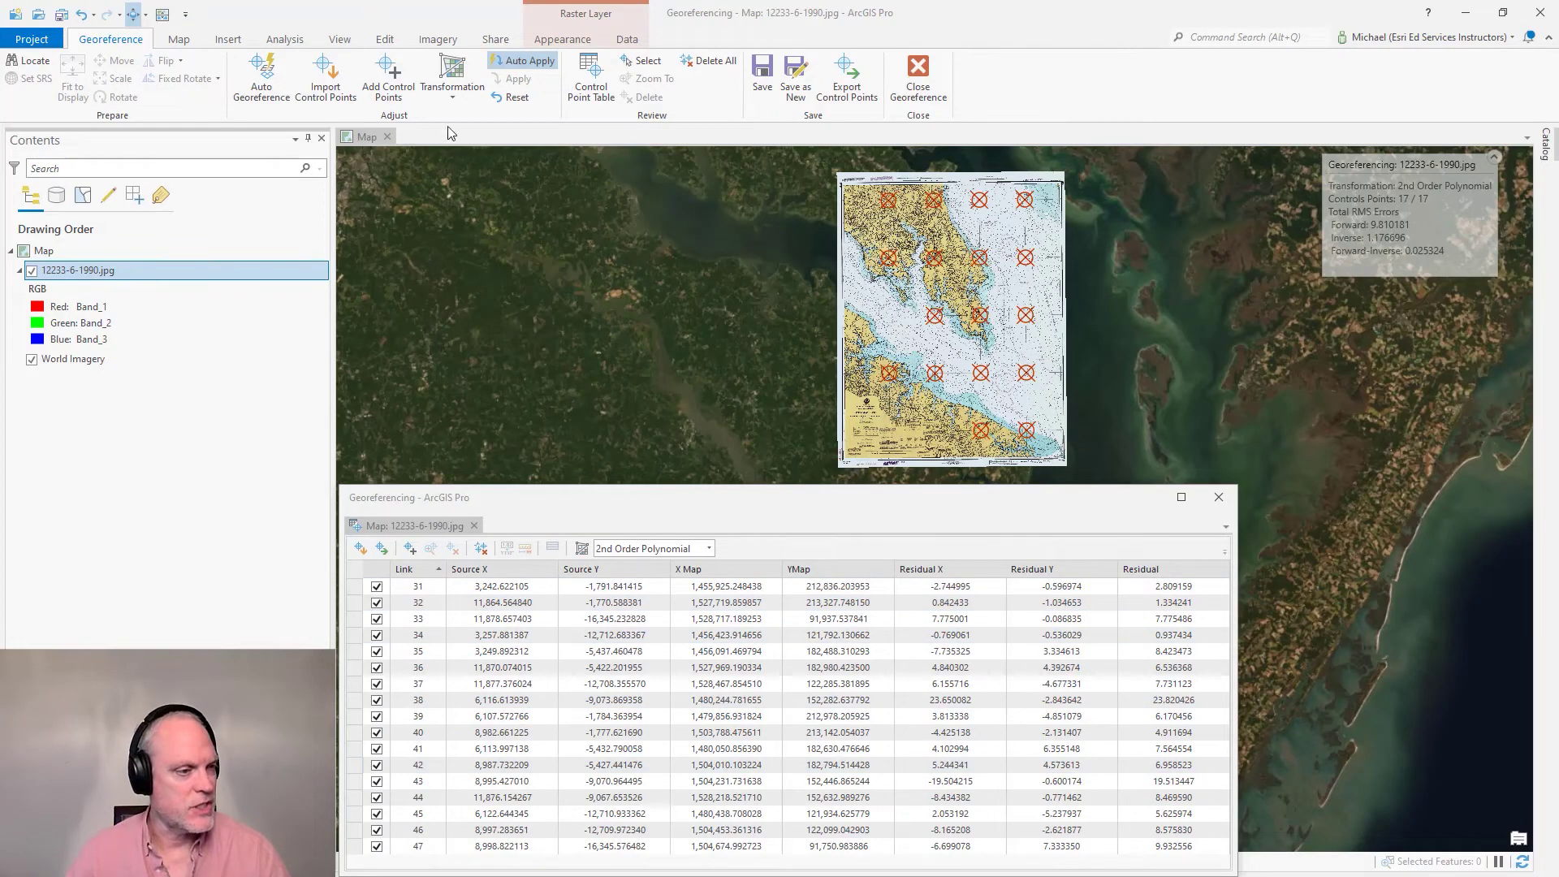
left_click(454, 99)
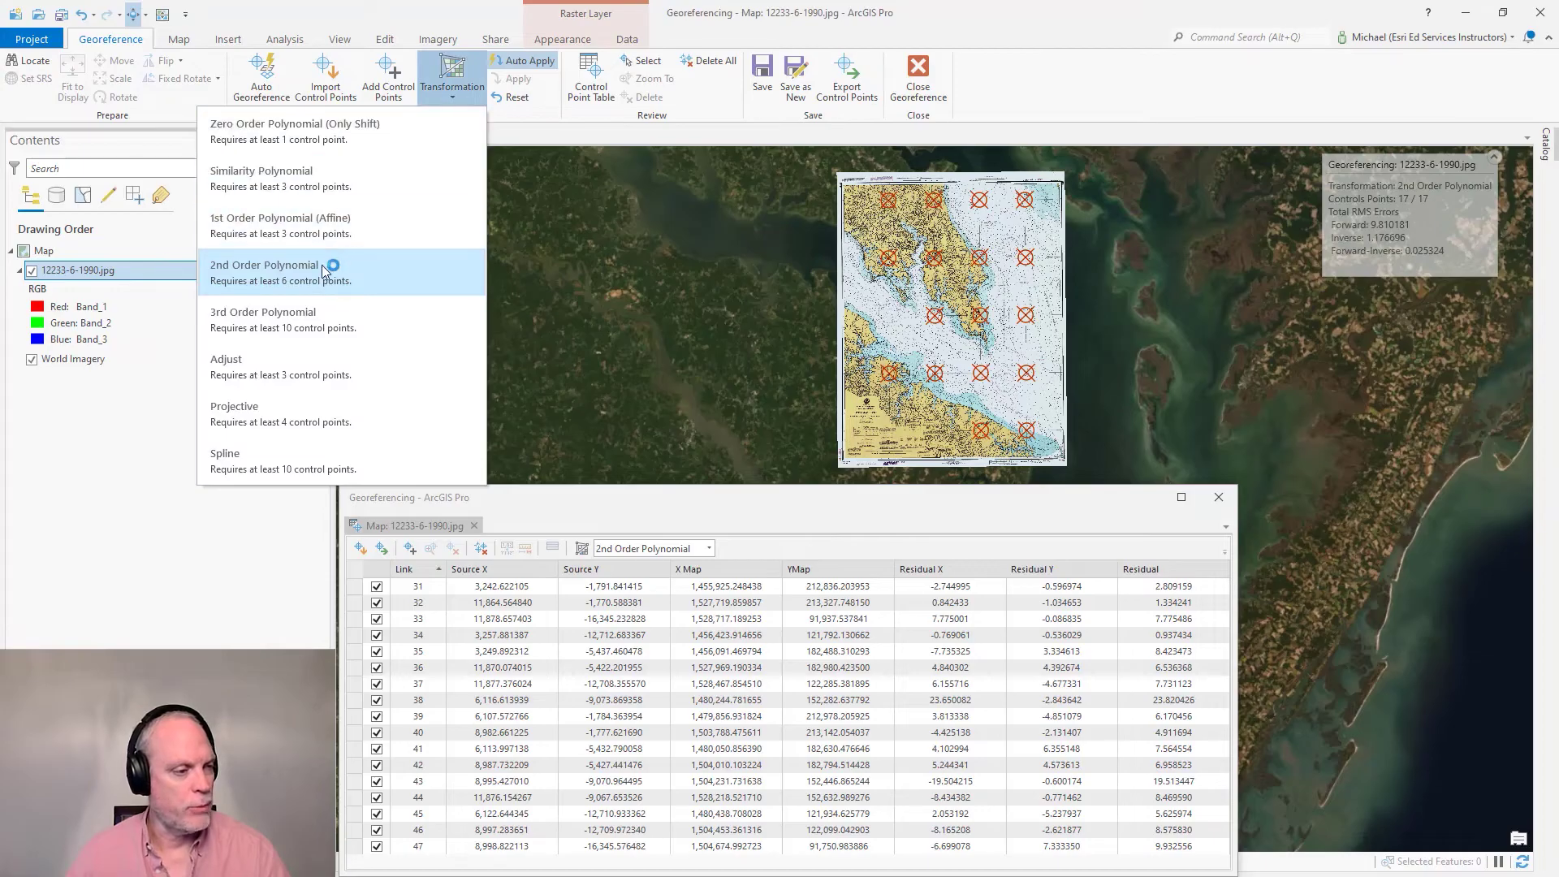
Apply 3rd Order Polynomial and delete link 38, the largest-residual control point
left_click(301, 327)
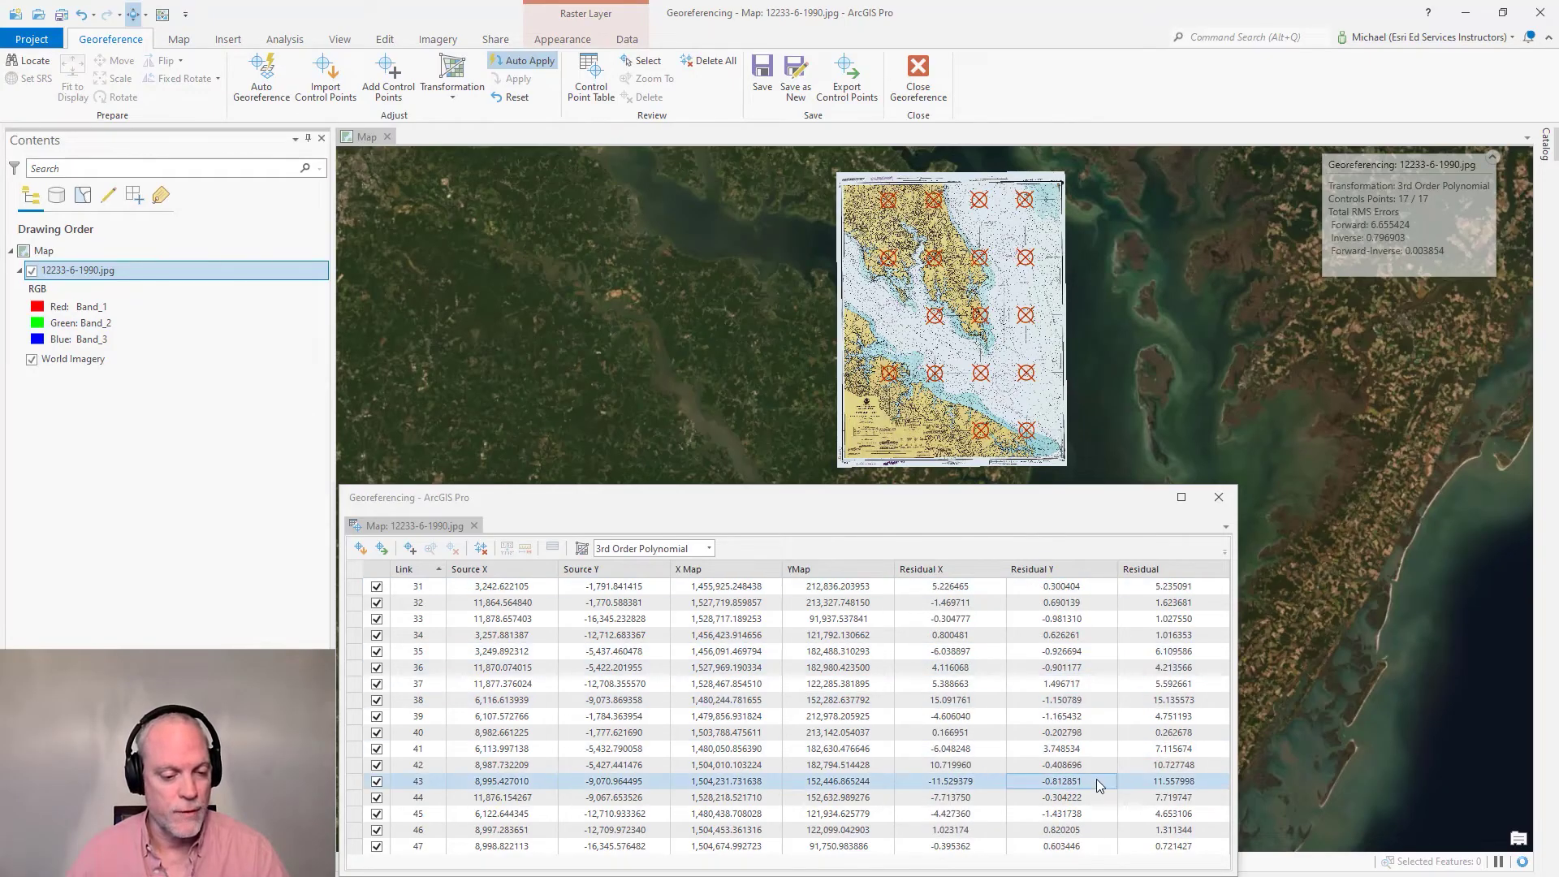
left_click(910, 704)
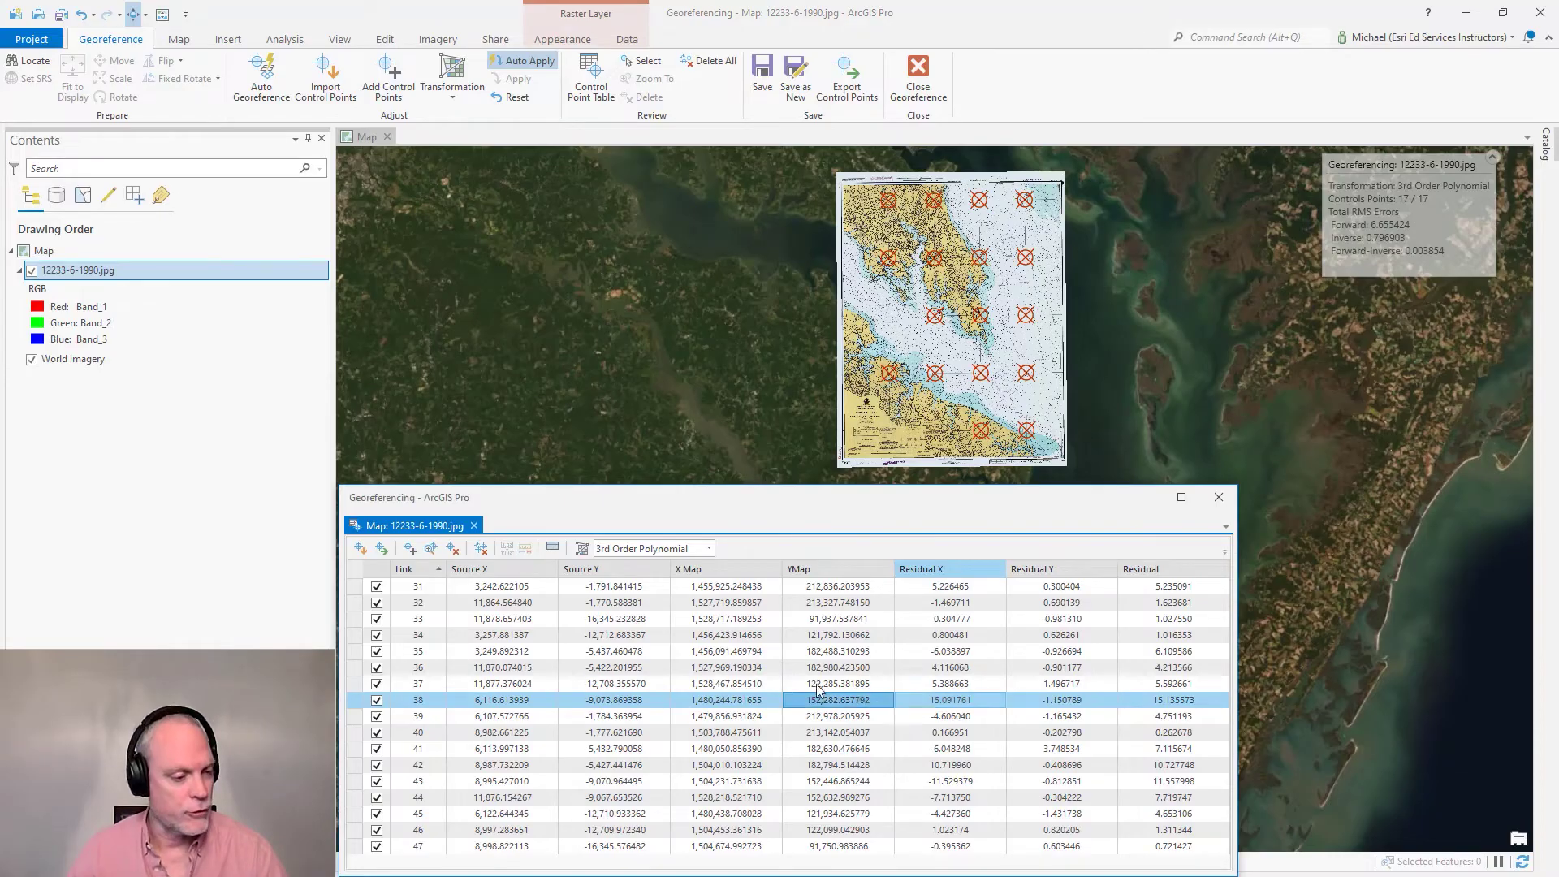
left_click(452, 548)
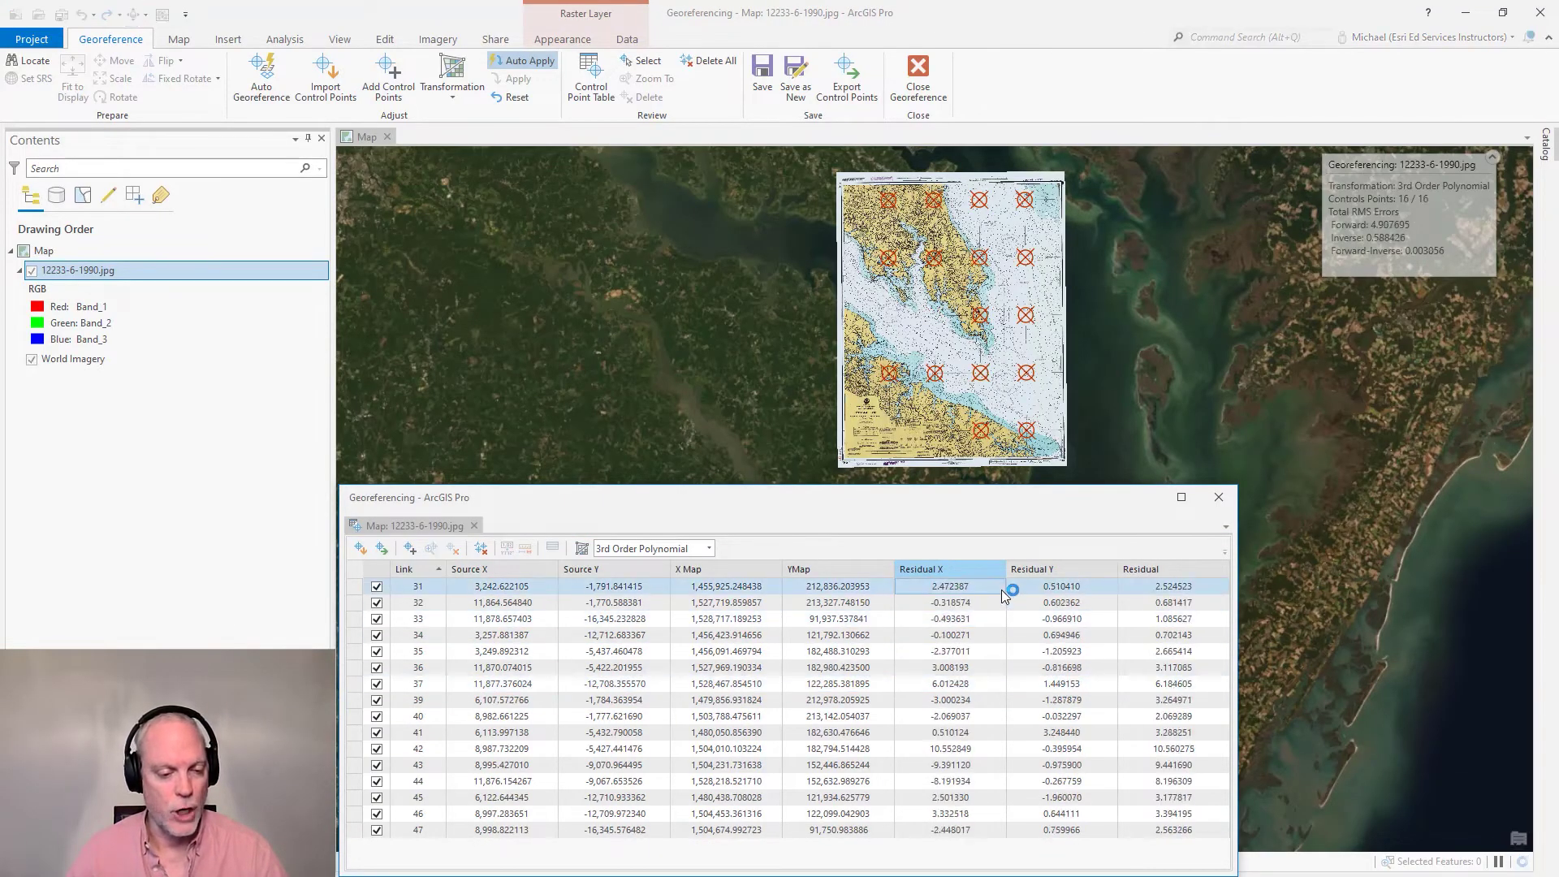
left_click(1003, 796)
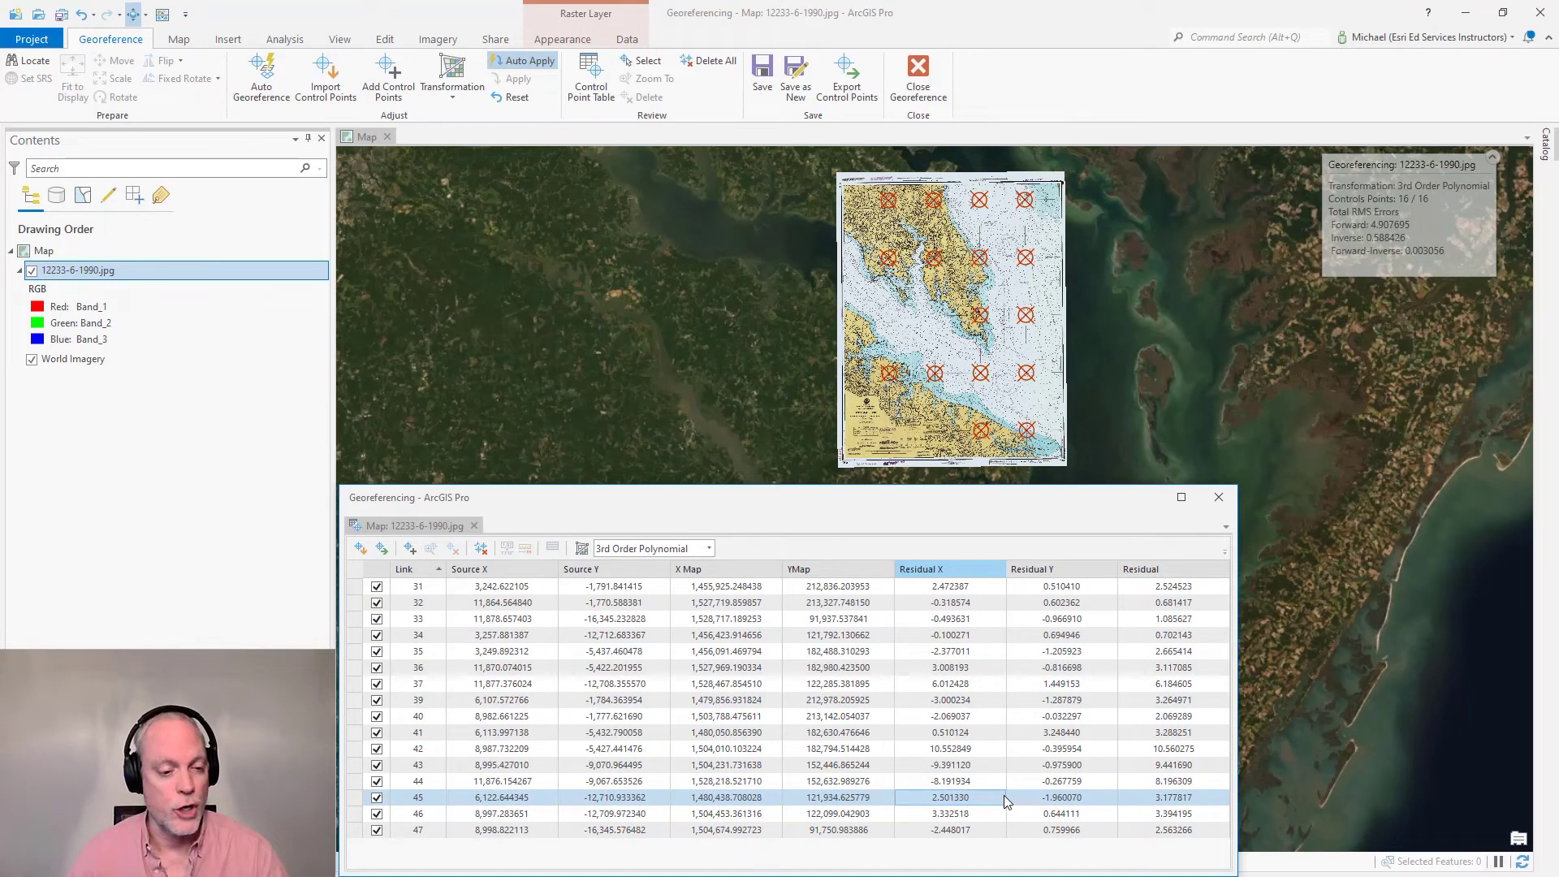
Save the chart's georeferencing from the Georeference tab
left_click(763, 73)
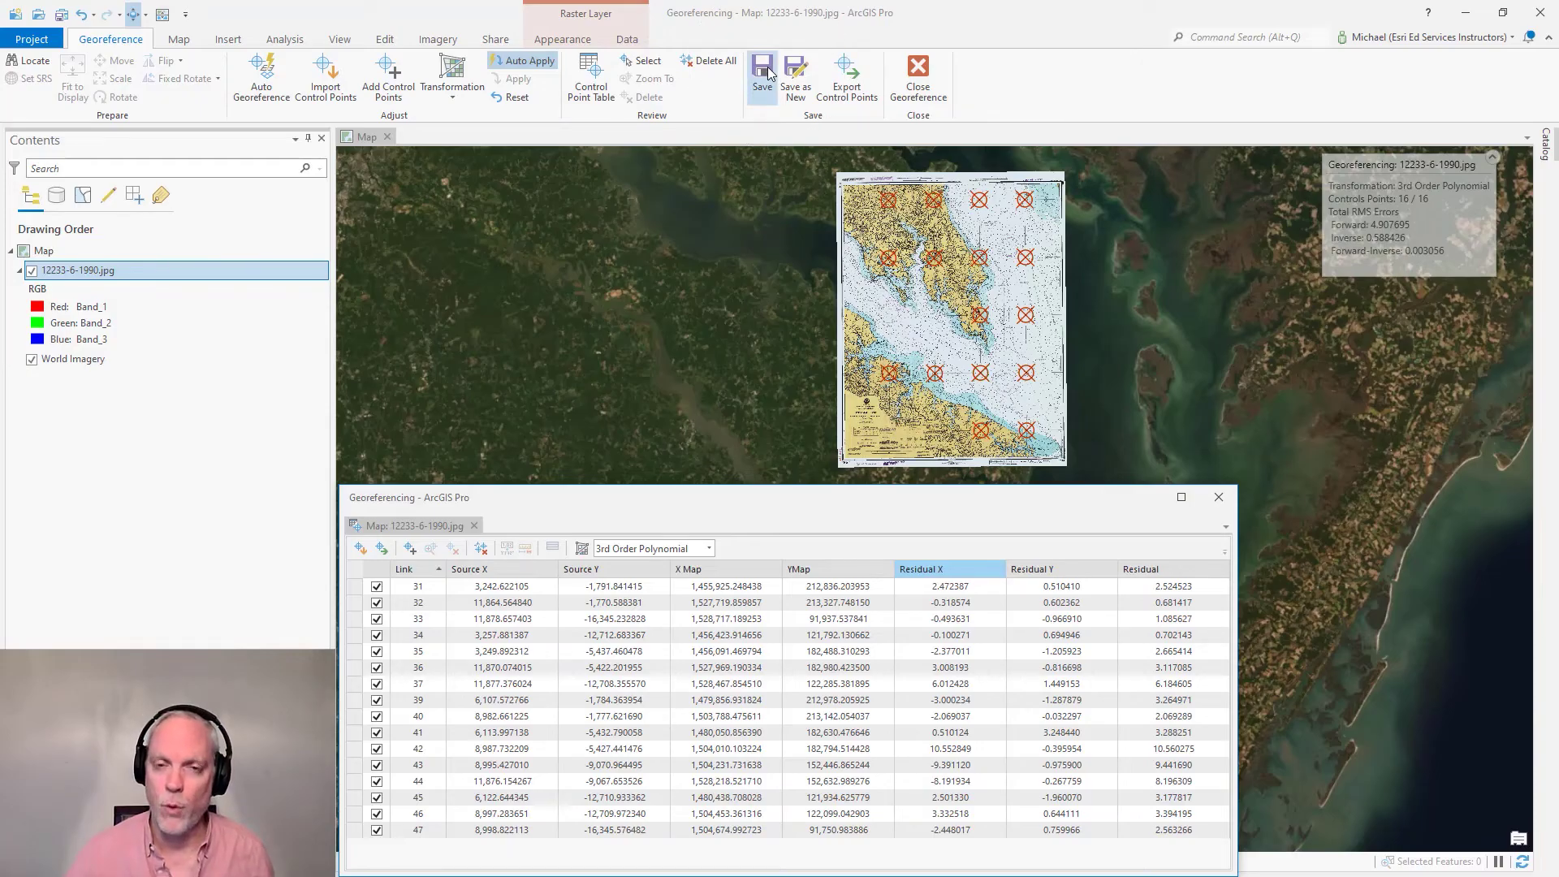